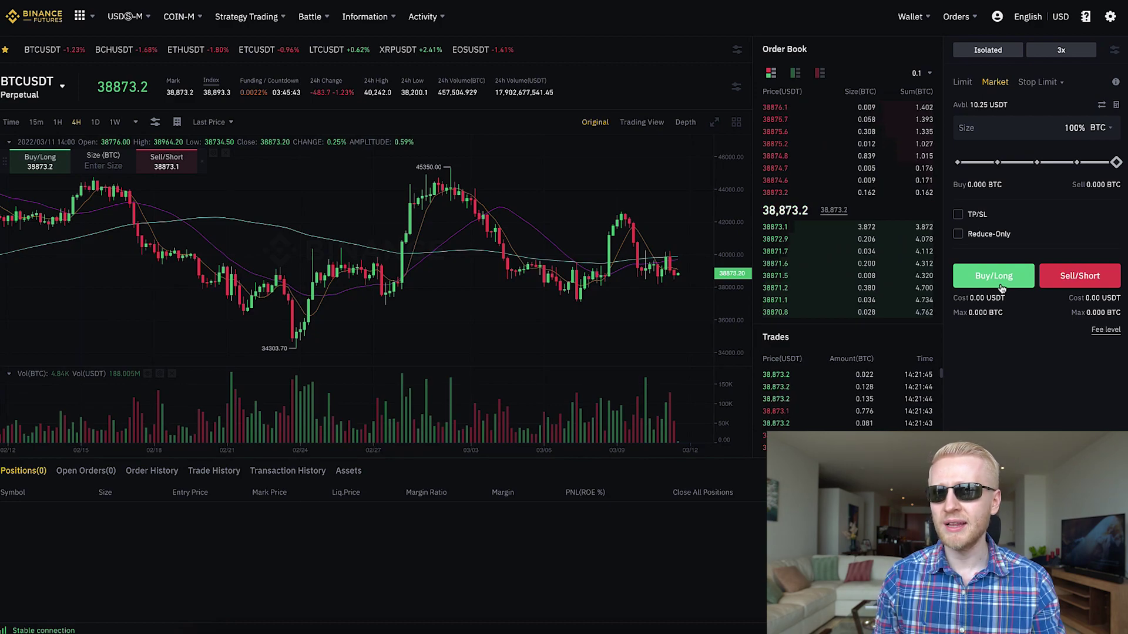
# Transfer USDT into futures for 21.27 USDT available, then bring up leverage at 10x
pyautogui.click(1101, 105)
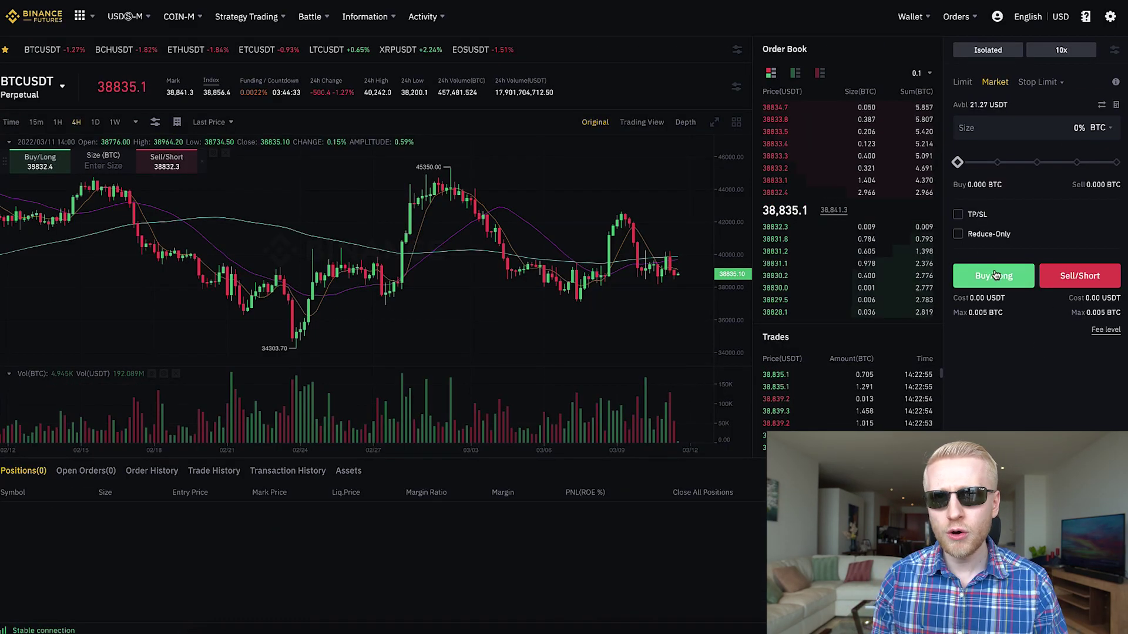
pyautogui.click(1080, 55)
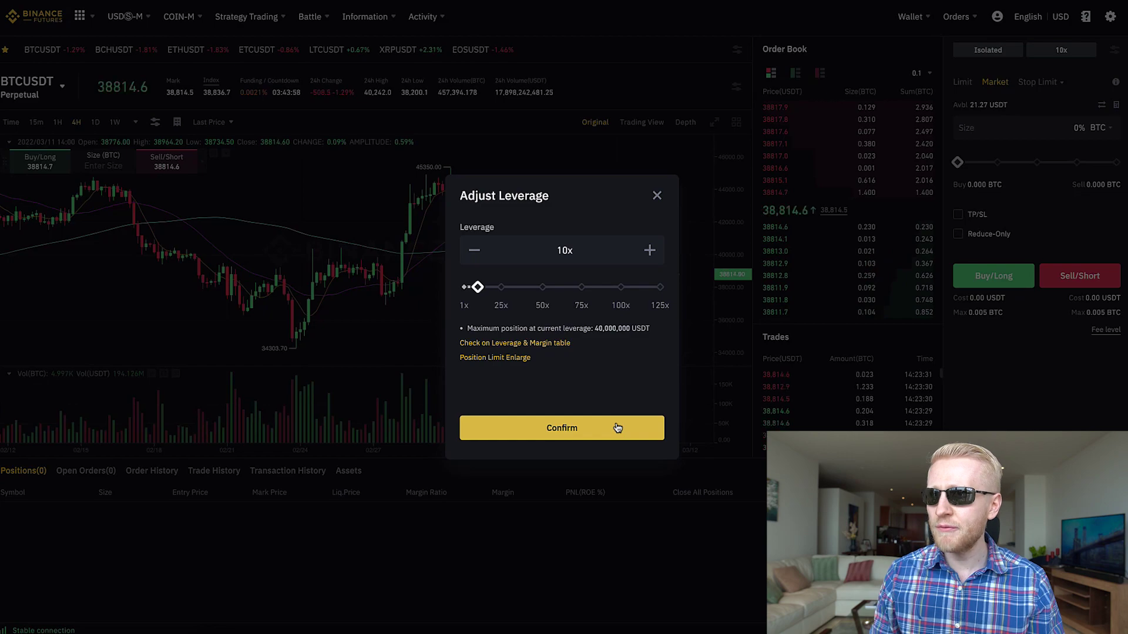
# Open a 50%-size 0.002 BTC long on BTCUSDT at 10x, then close it at market
pyautogui.click(617, 428)
pyautogui.moveTo(1016, 172); pyautogui.dragTo(1037, 167)
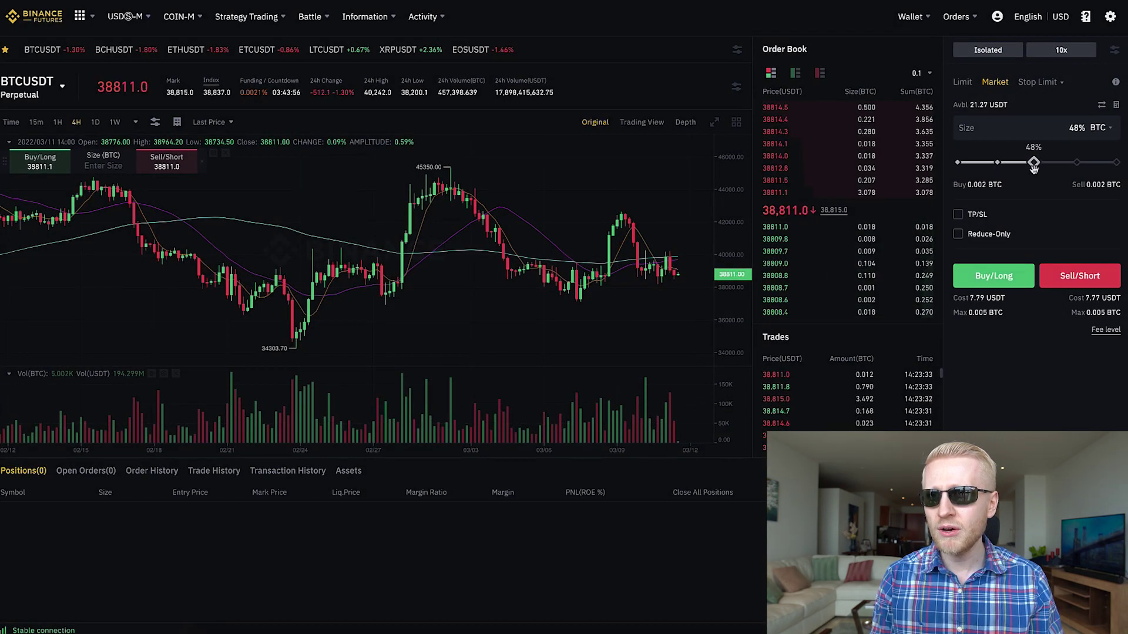
pyautogui.click(1007, 282)
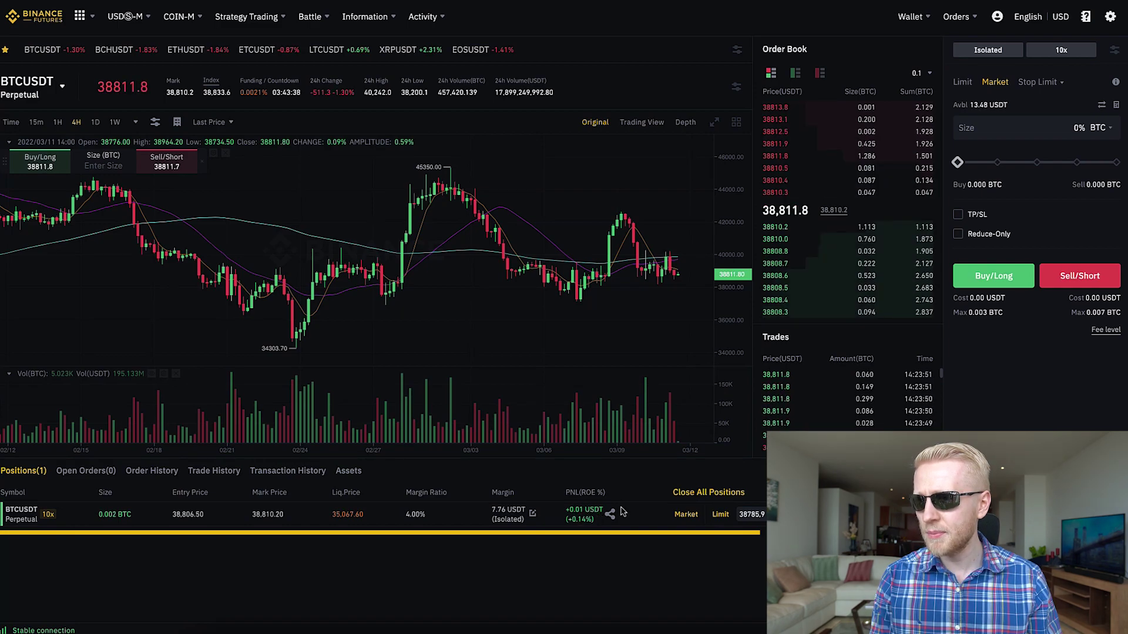
pyautogui.click(688, 496)
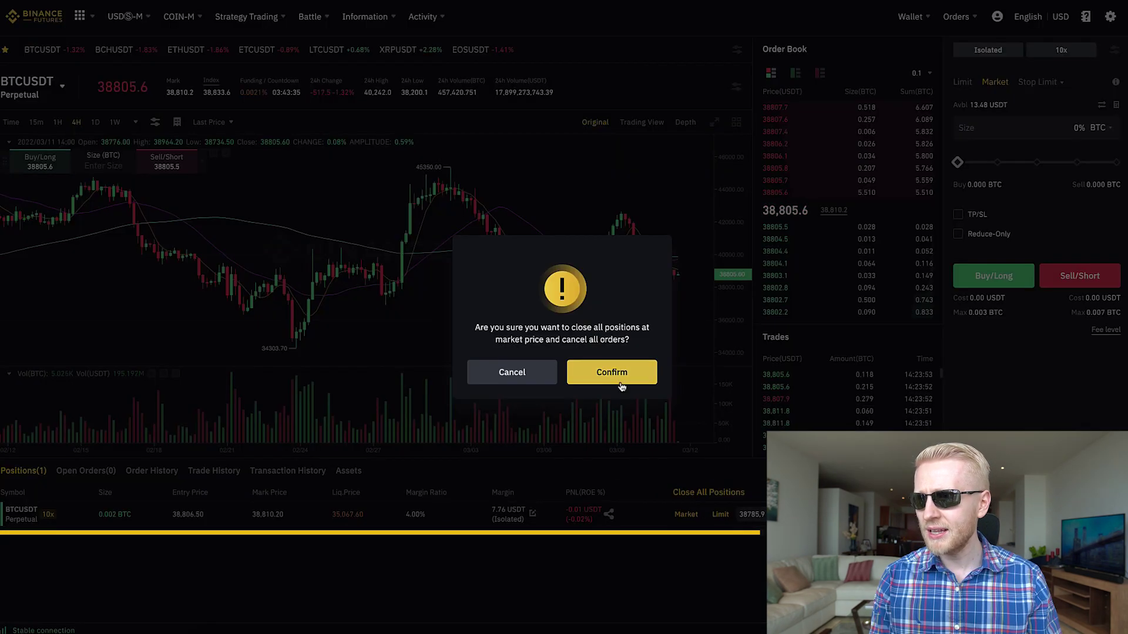
pyautogui.click(621, 380)
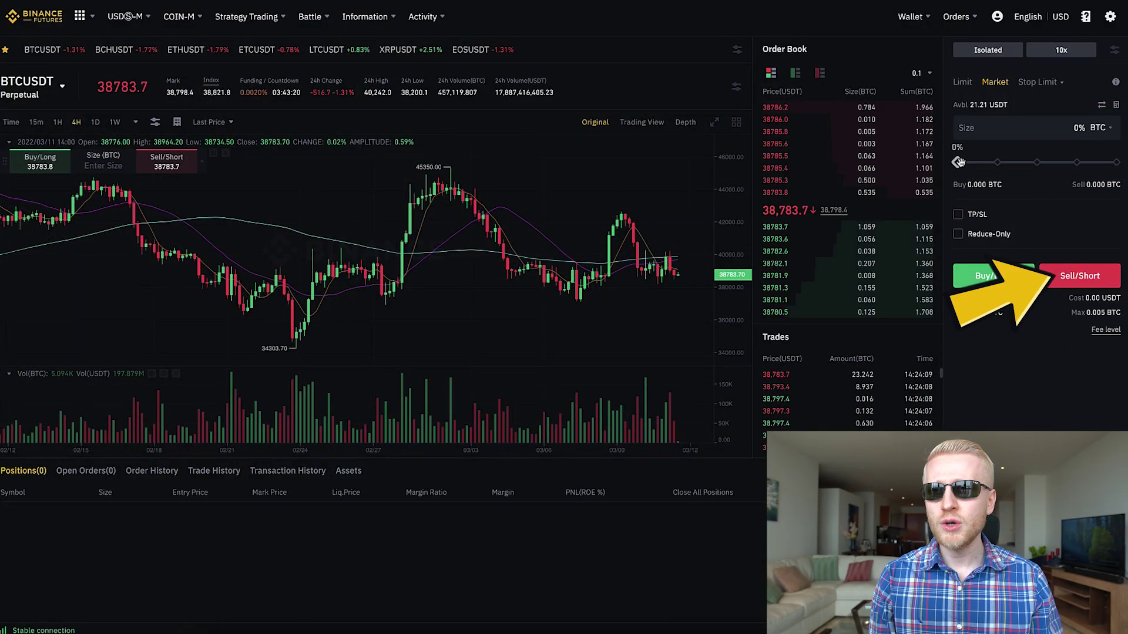
# Set the order size slider to about 27% of the balance for a short
pyautogui.moveTo(958, 162); pyautogui.dragTo(1010, 168)
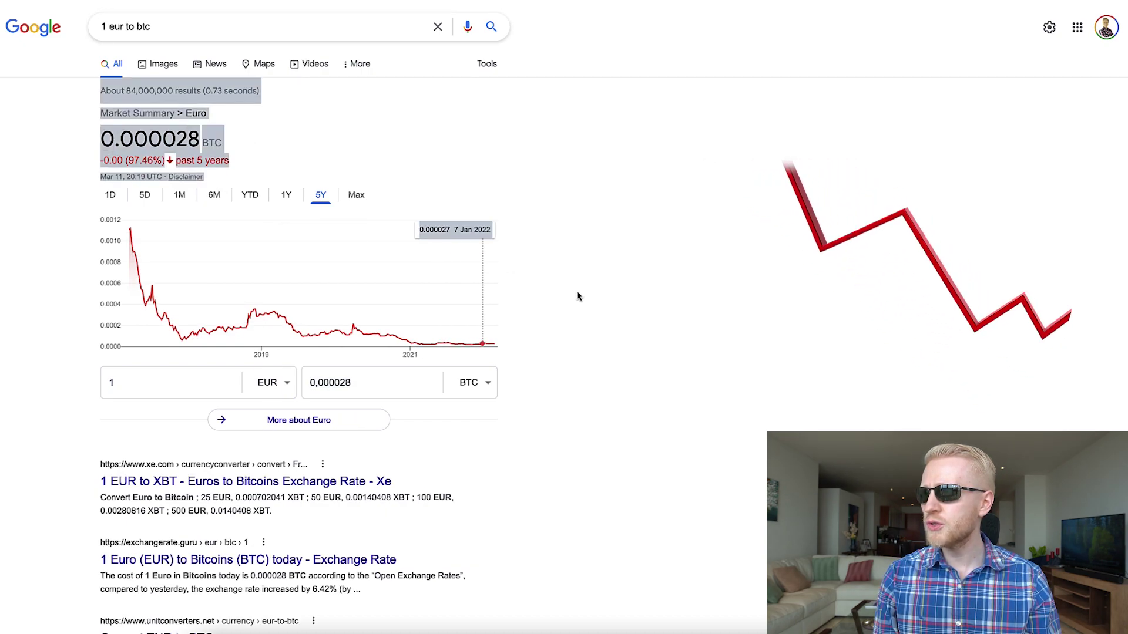
# Switch Google's 1 EUR to BTC chart to the Max range and glance over the price summary
pyautogui.click(350, 196)
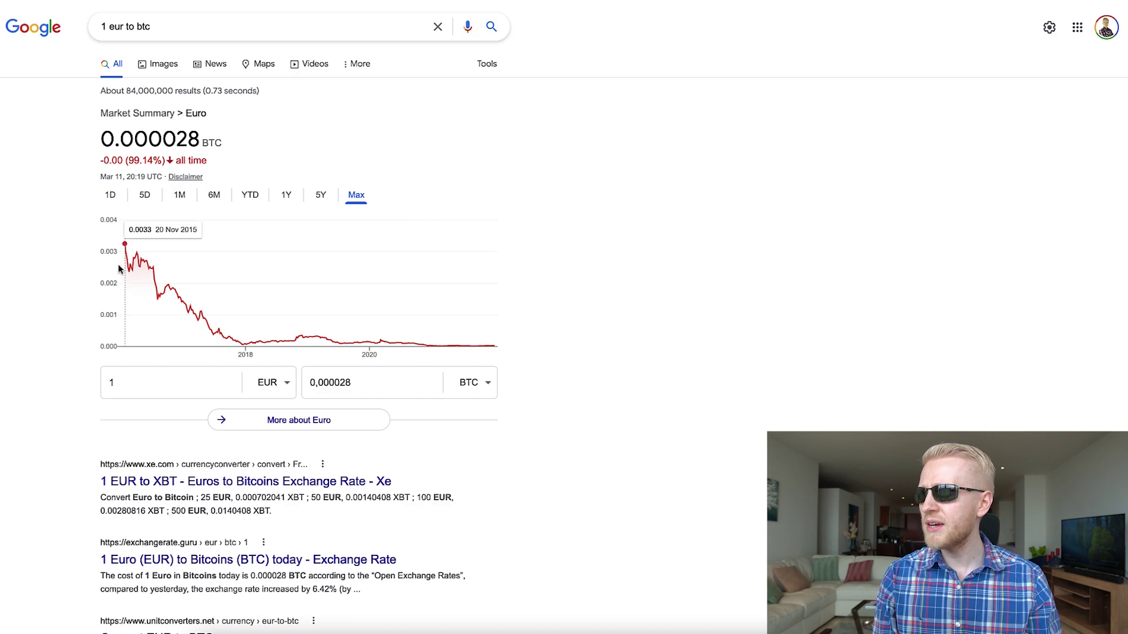
pyautogui.moveTo(77, 20); pyautogui.dragTo(482, 285)
pyautogui.click(579, 325)
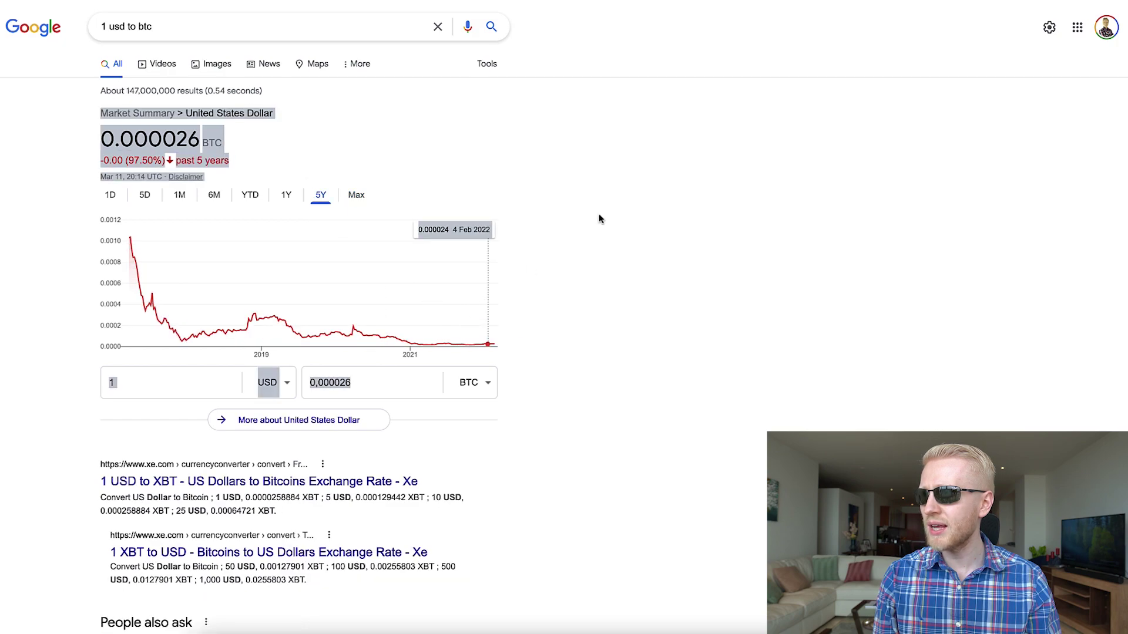
pyautogui.click(599, 219)
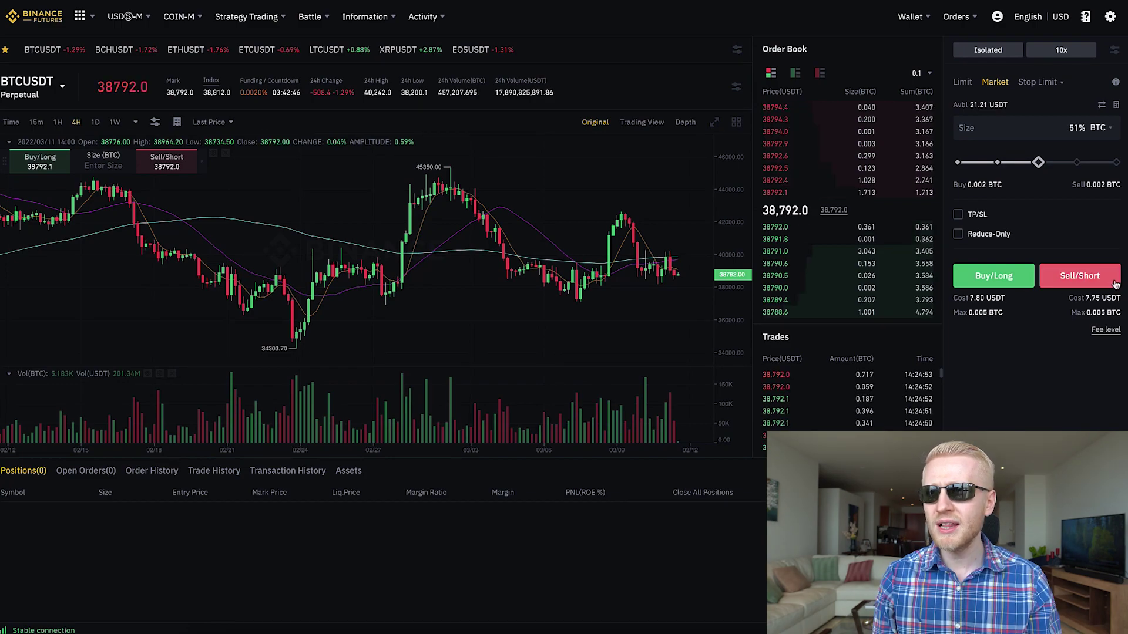
# Close the 0.002 BTC BTCUSDT short at market price
pyautogui.moveTo(40, 92)
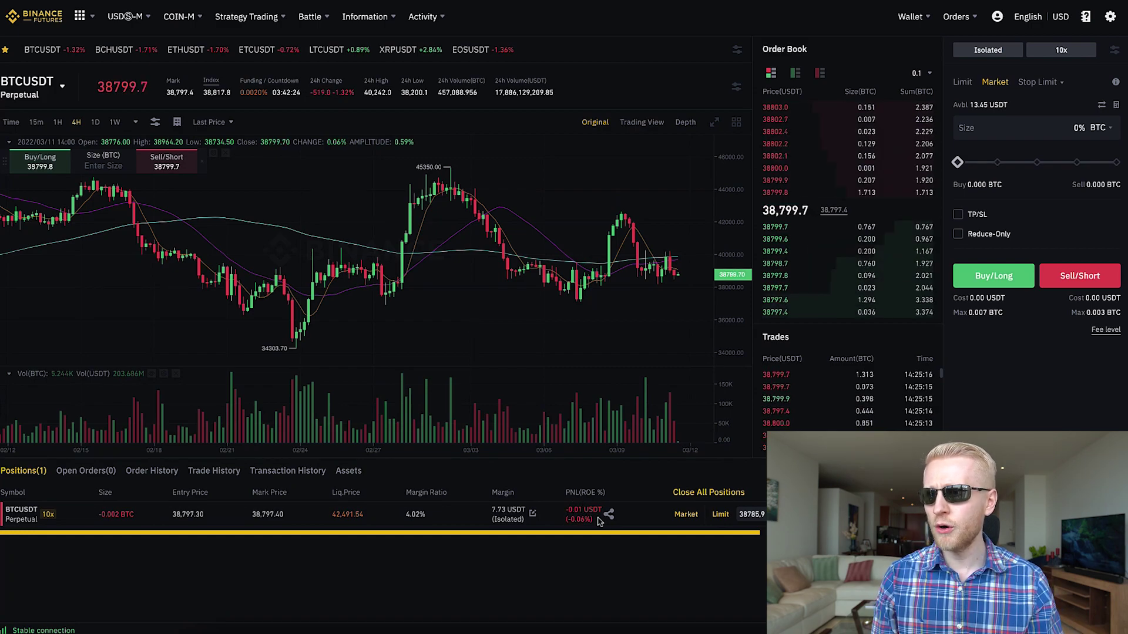
pyautogui.click(693, 497)
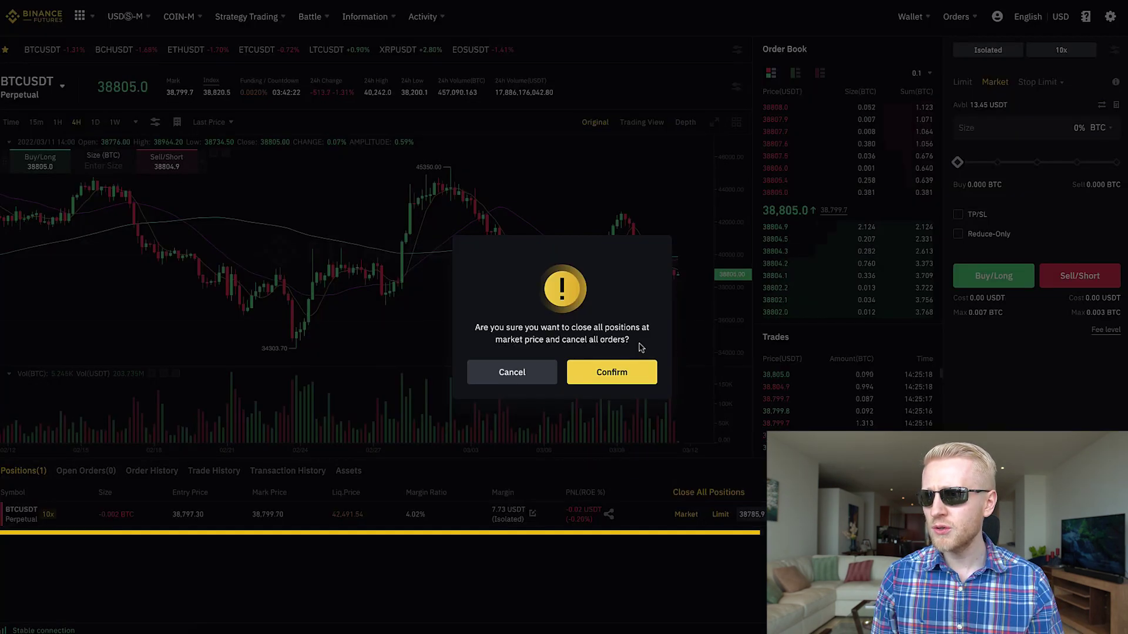
pyautogui.click(617, 371)
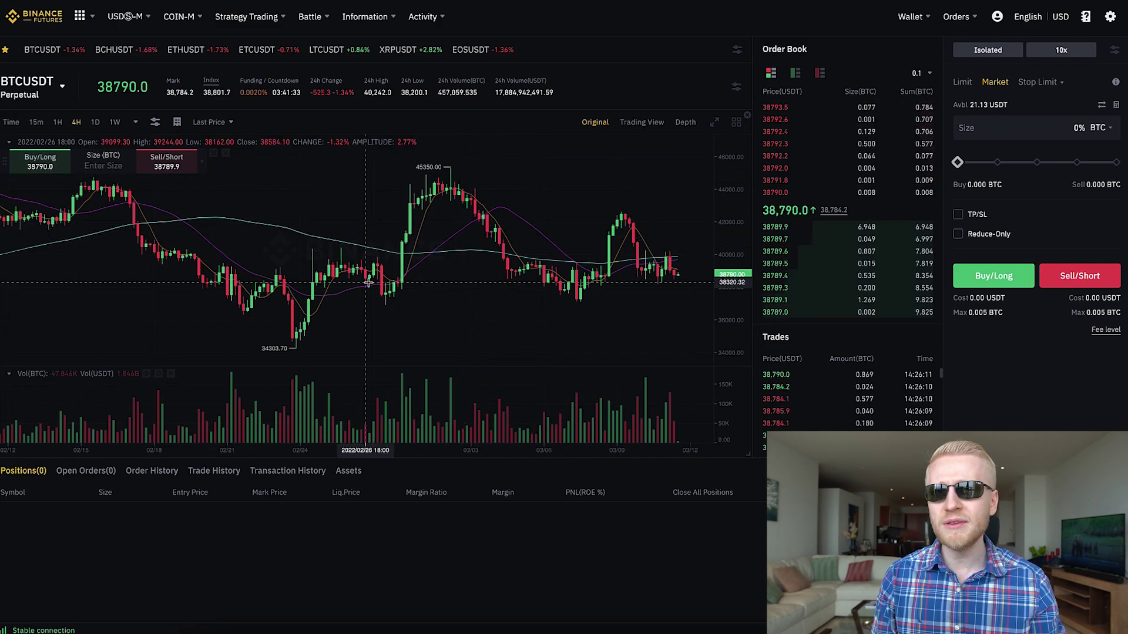
# Open Futures Grid from Strategy Trading in a new browser tab
pyautogui.moveTo(256, 22)
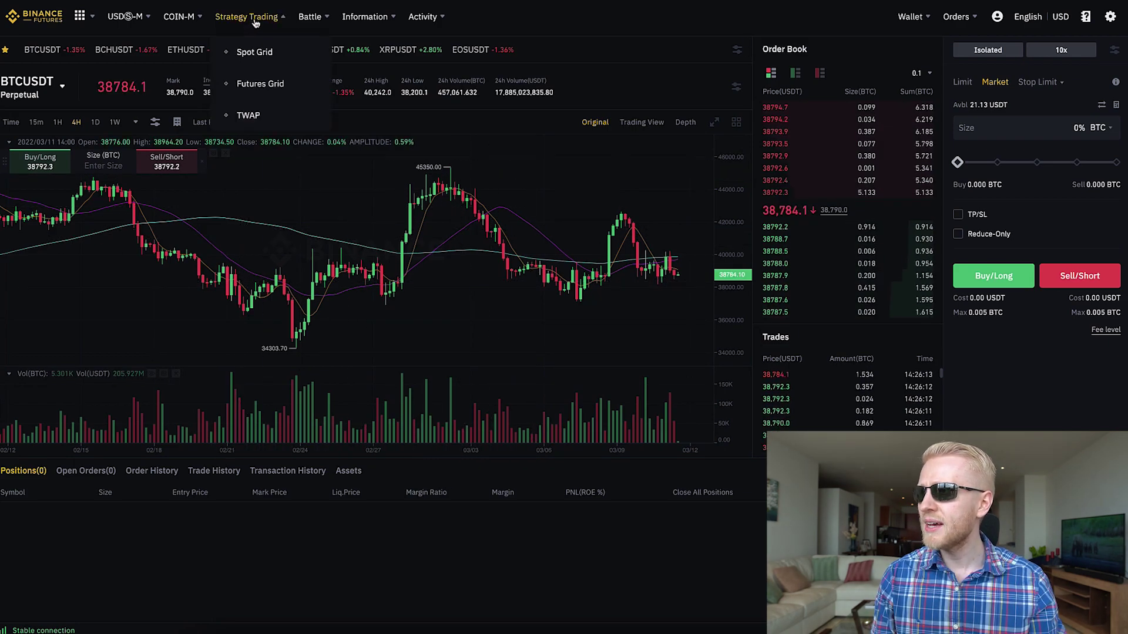
pyautogui.rightClick(268, 80)
pyautogui.click(282, 84)
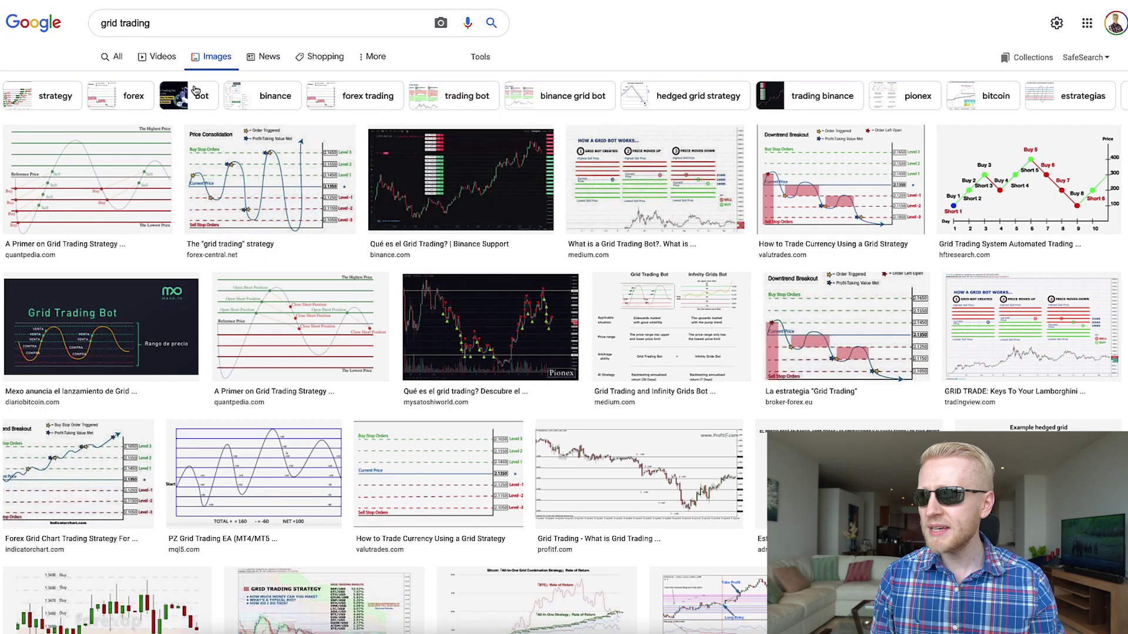
# Preview QuantPedia's 'A Primer on Grid Trading Strategy' image among the grid trading results
pyautogui.click(118, 147)
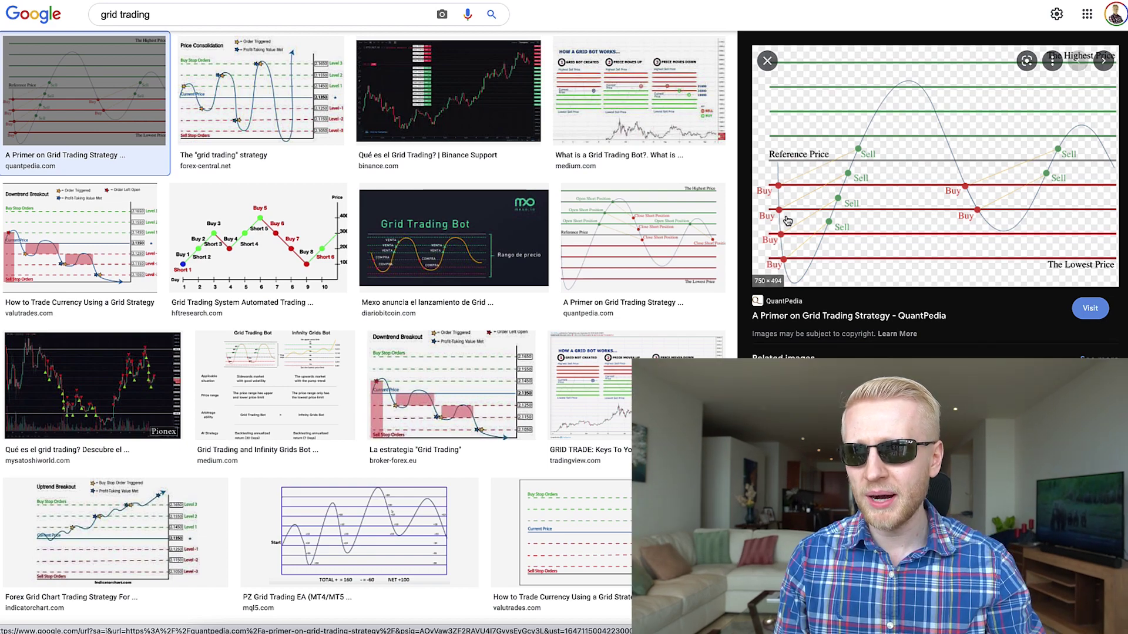
pyautogui.scroll(2, 811, 342)
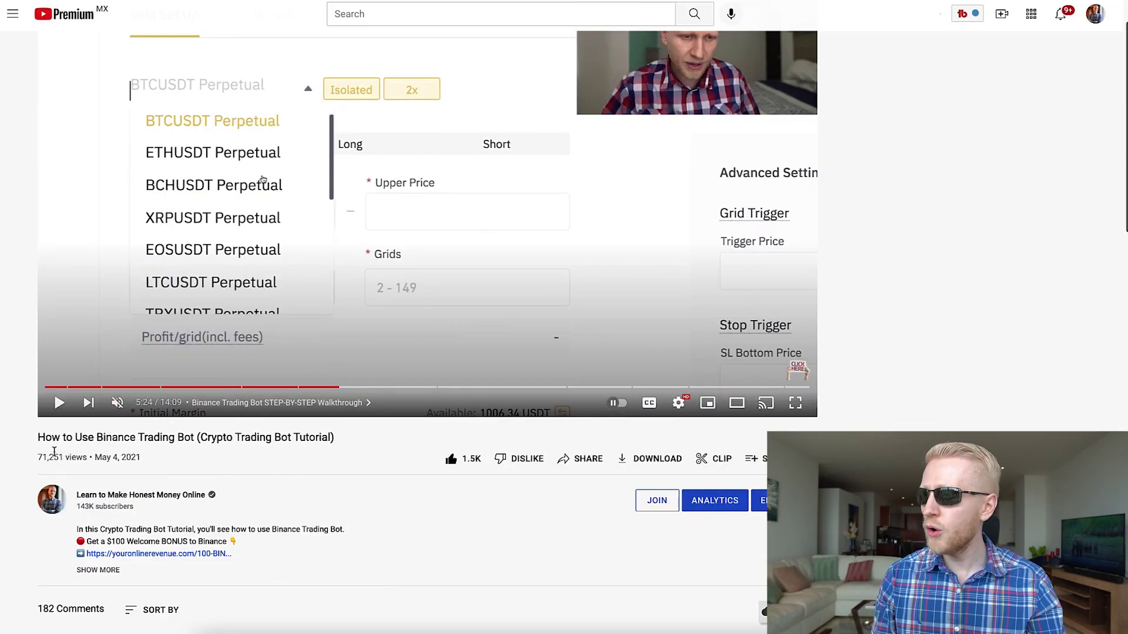
# Highlight the How to Use Binance Trading Bot video title, then like the video
pyautogui.moveTo(46, 438); pyautogui.dragTo(223, 440)
pyautogui.click(339, 441)
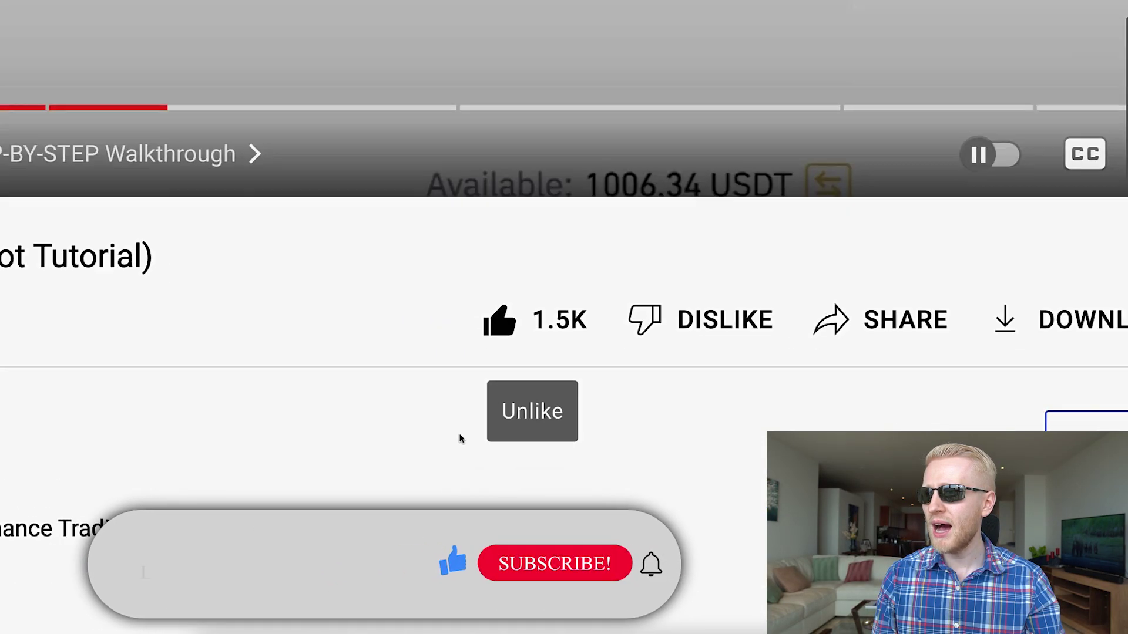
pyautogui.click(451, 462)
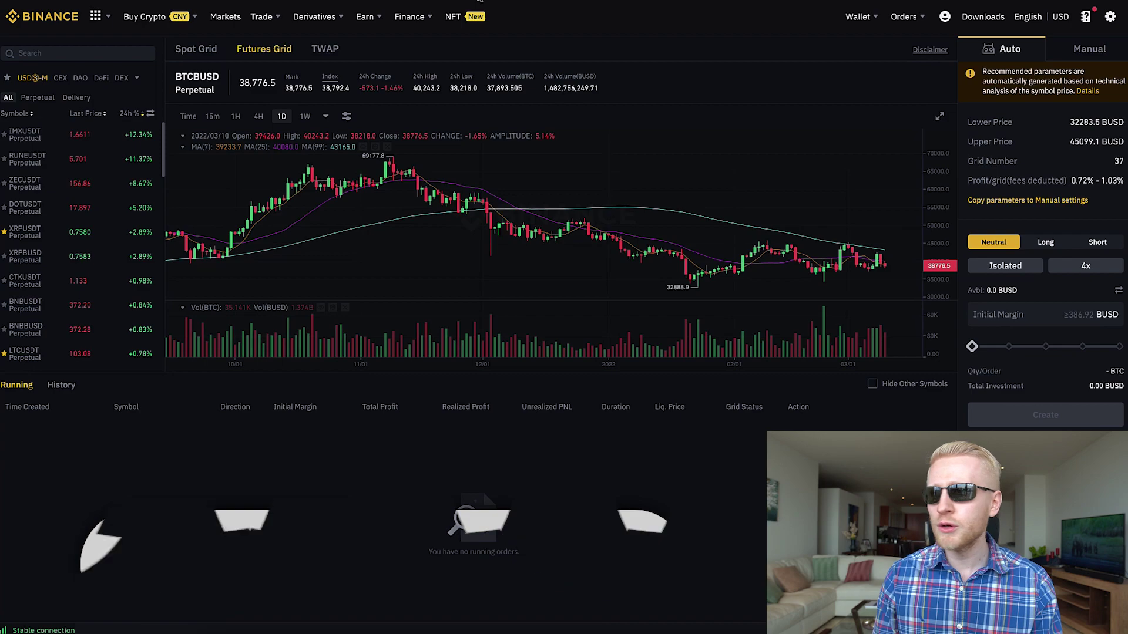
# Check the Futures Grid Manual settings, then switch back to the Auto recommended parameters
pyautogui.click(1067, 50)
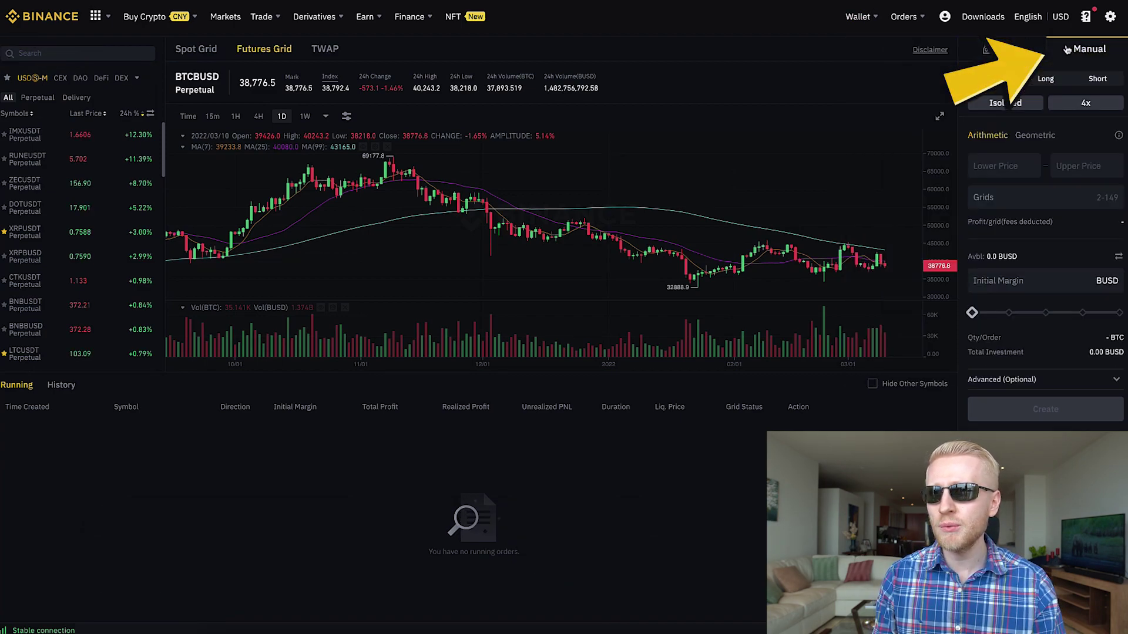
pyautogui.click(1009, 50)
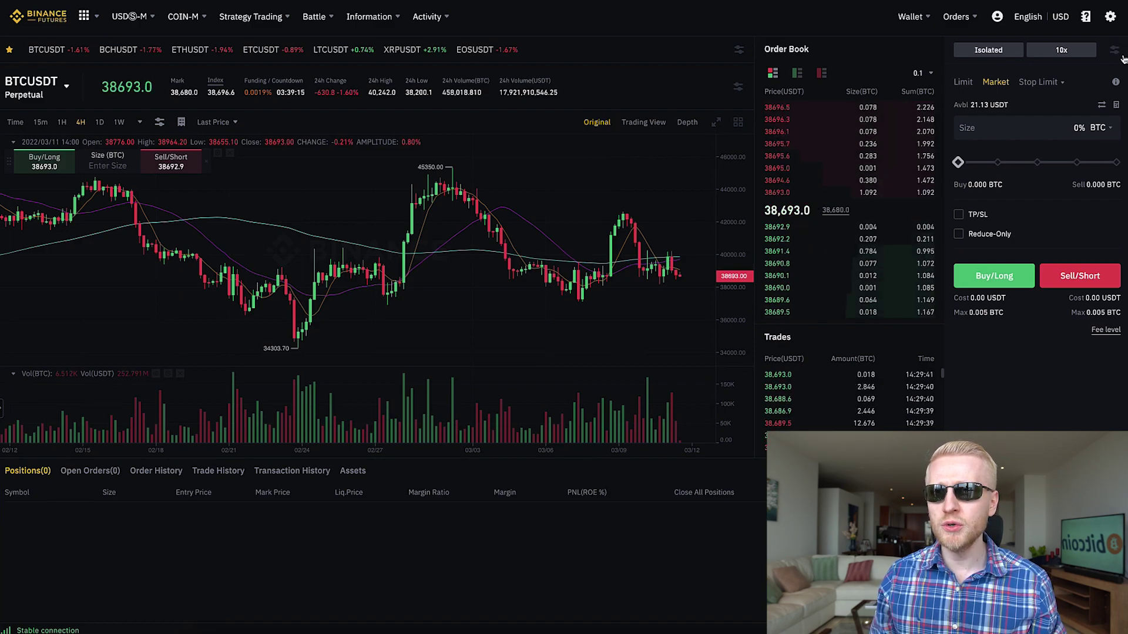
pyautogui.click(1114, 56)
pyautogui.click(1045, 75)
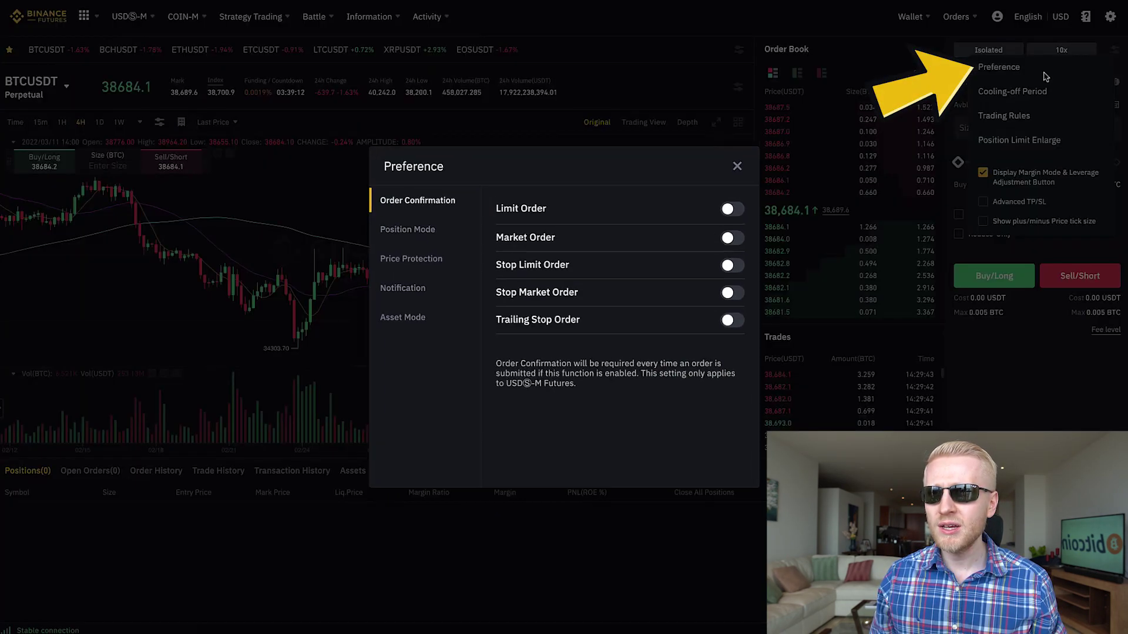
pyautogui.click(406, 229)
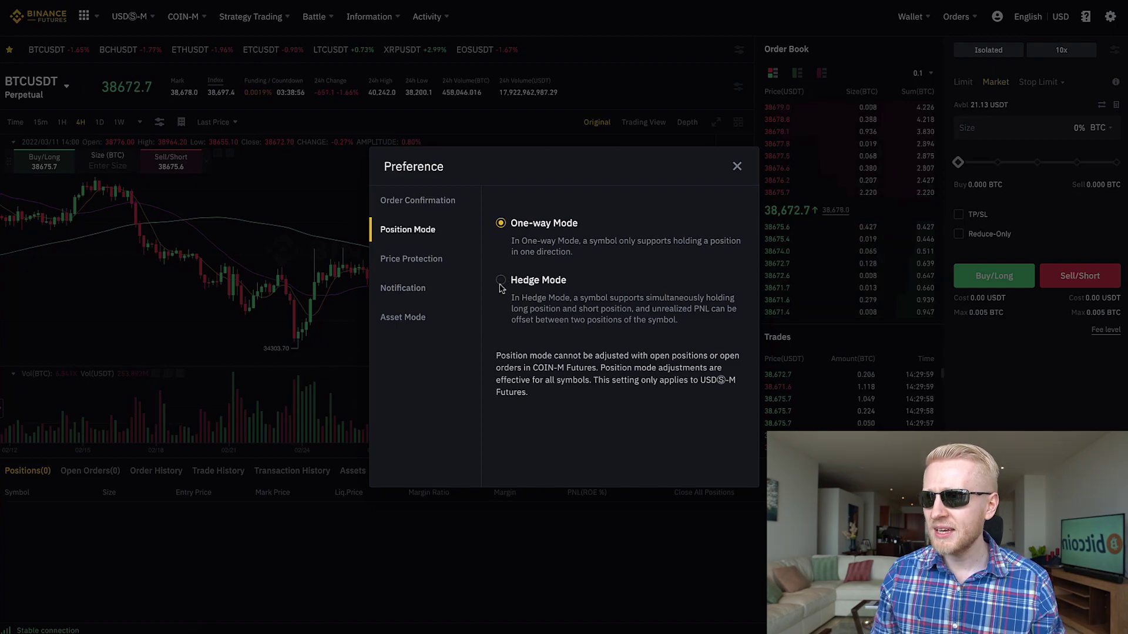
pyautogui.click(736, 168)
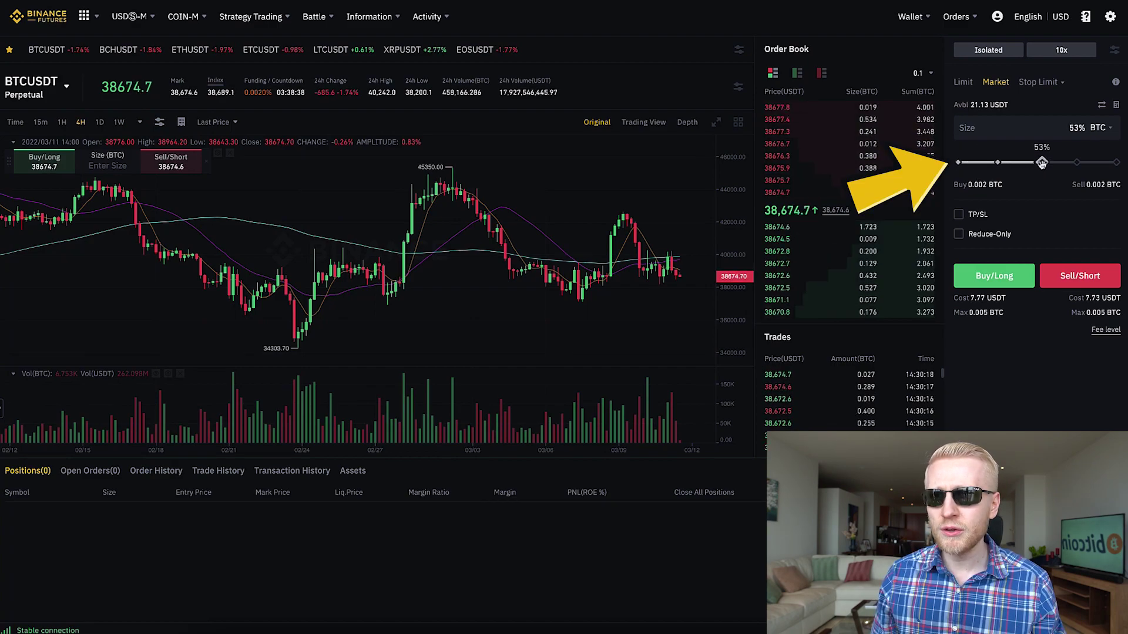
# Buy a 0.002 BTC long, flip it into a 0.004 BTC short, then close all positions
pyautogui.click(1004, 288)
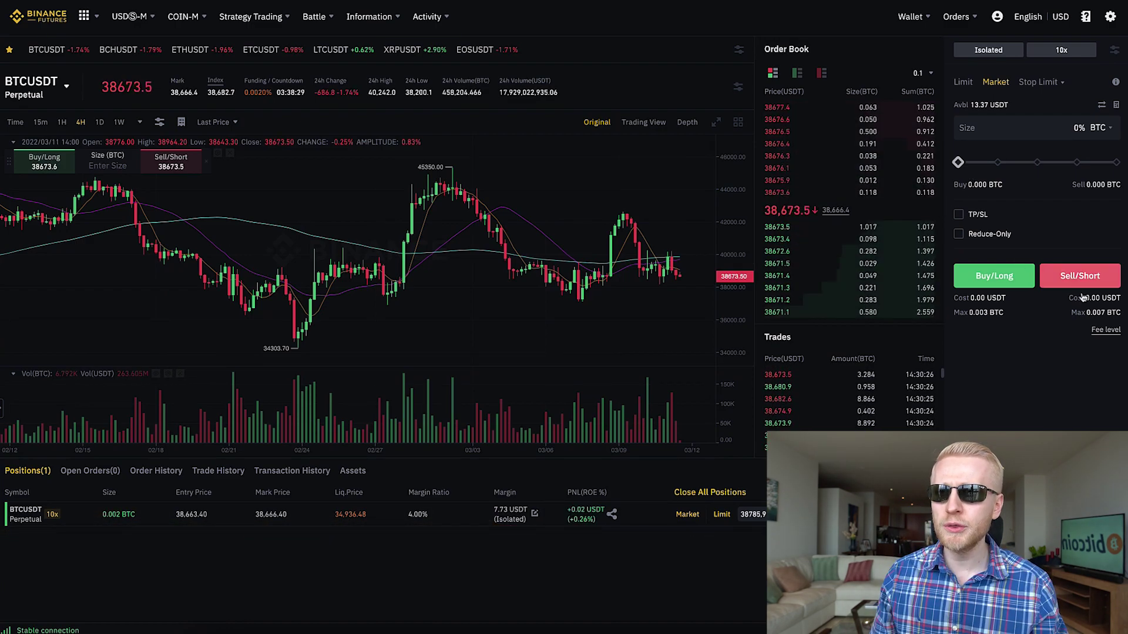
pyautogui.moveTo(964, 162); pyautogui.dragTo(1105, 163)
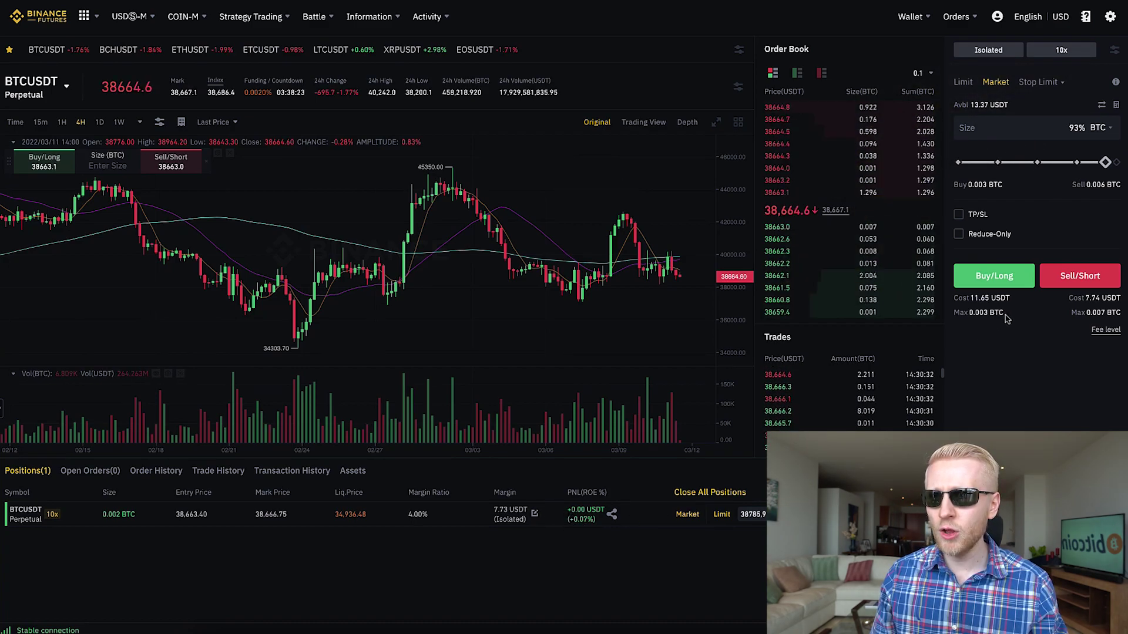
pyautogui.click(1084, 274)
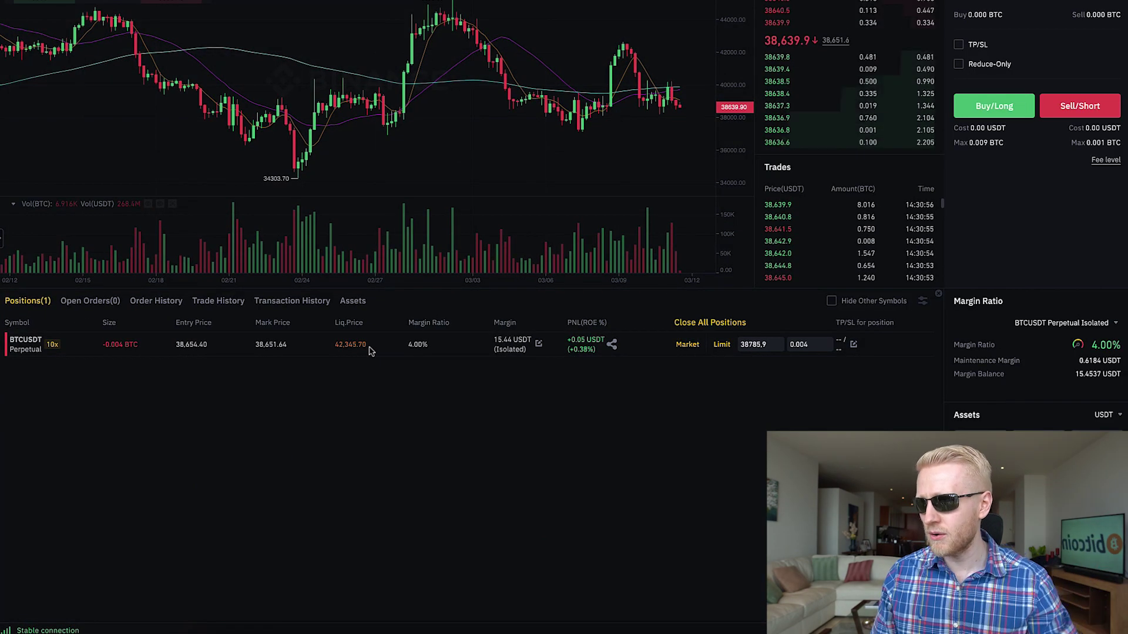
pyautogui.scroll(2, 369, 351)
pyautogui.scroll(1, 368, 348)
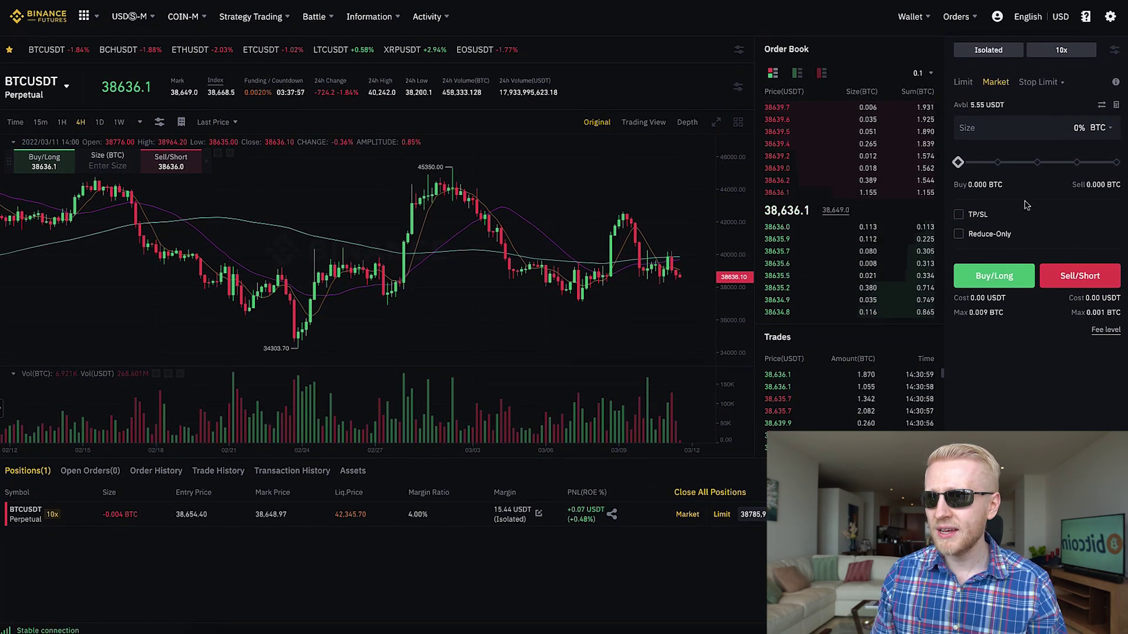
pyautogui.click(730, 497)
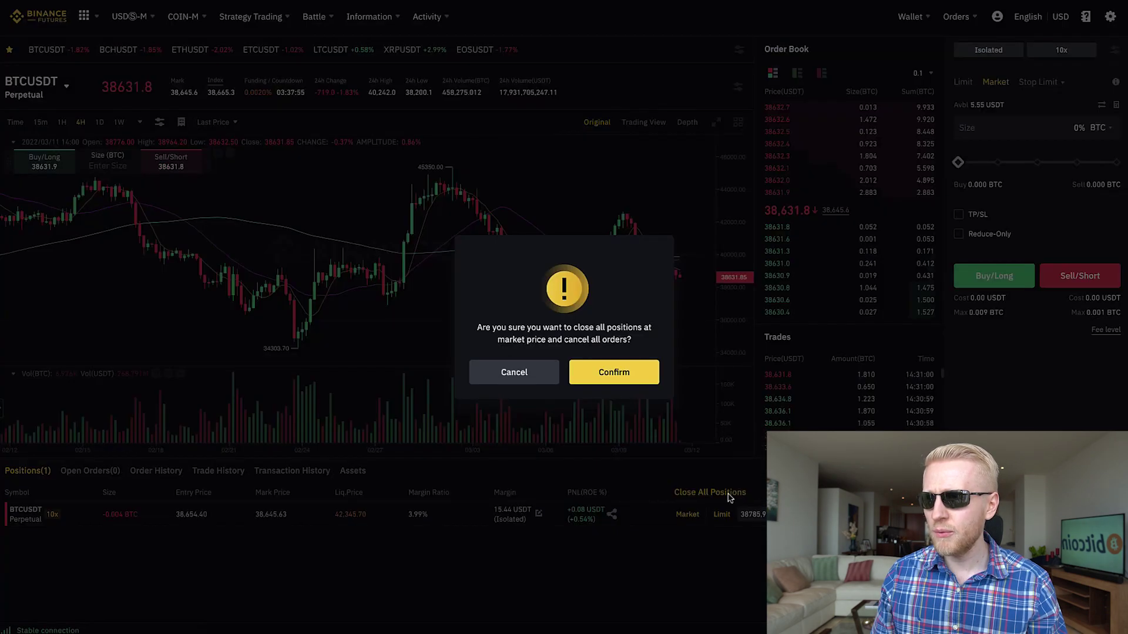
pyautogui.click(621, 369)
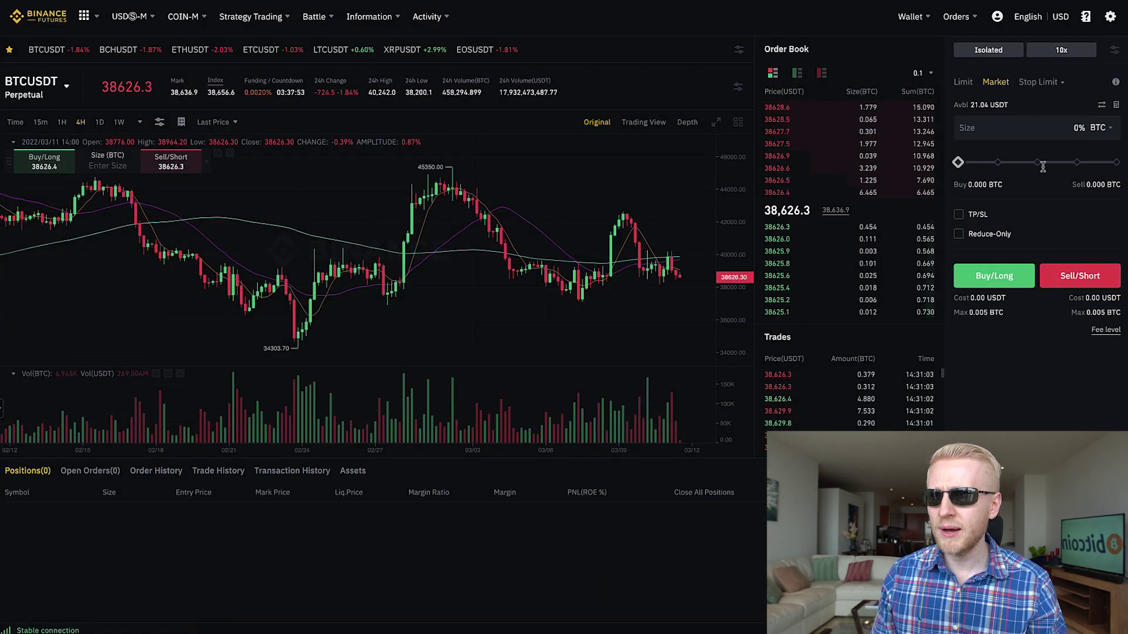
# Change the Position Mode preference to Hedge Mode
pyautogui.click(1115, 50)
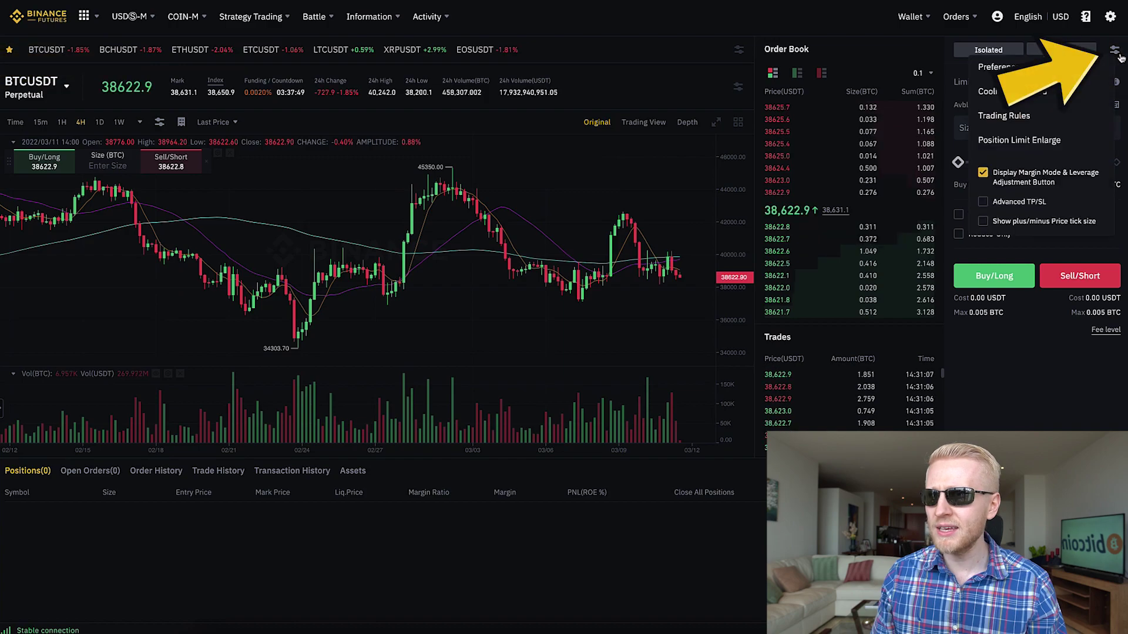
pyautogui.click(1052, 68)
pyautogui.click(427, 233)
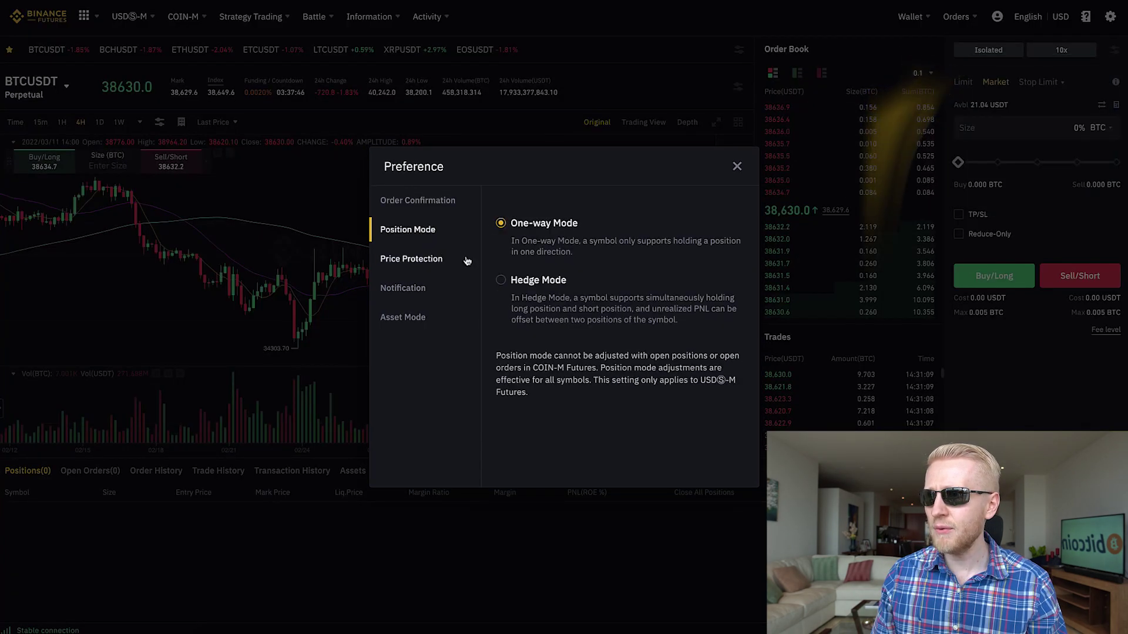
pyautogui.click(523, 284)
pyautogui.click(738, 167)
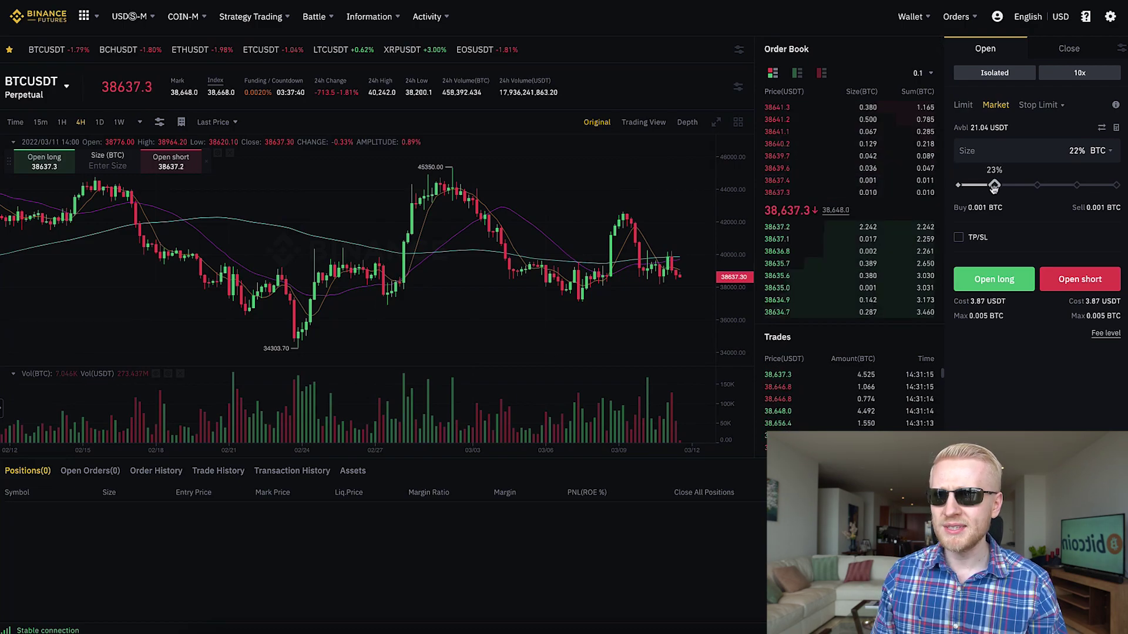
# Open a 0.002 BTC long at about 40% size, then a larger 0.003 BTC short alongside it
pyautogui.moveTo(994, 187); pyautogui.dragTo(1023, 187)
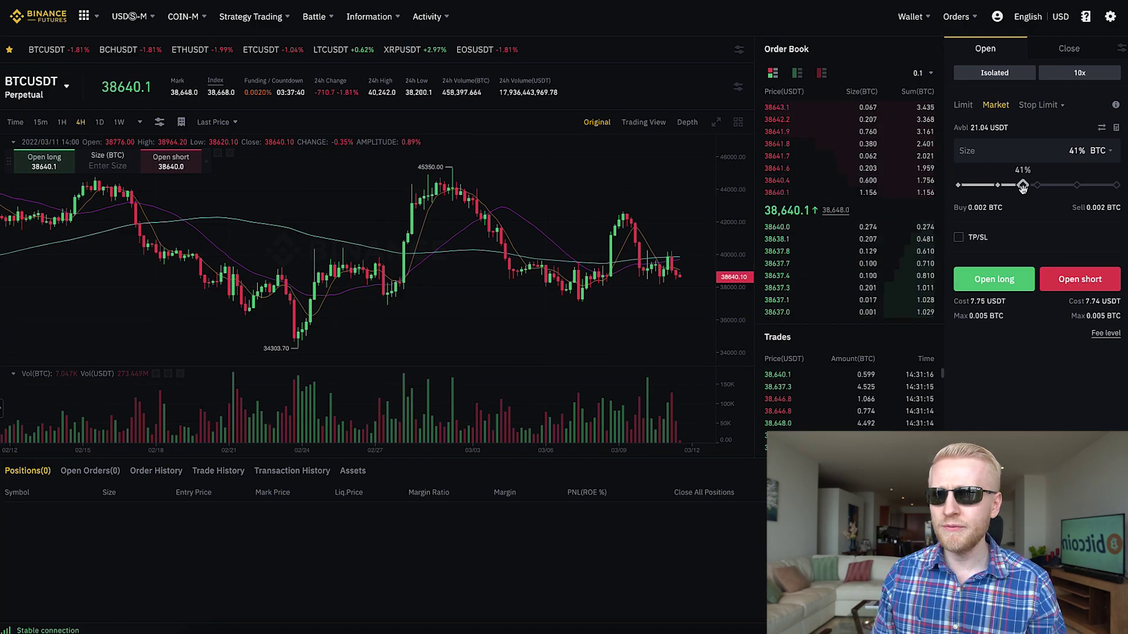
pyautogui.click(1010, 285)
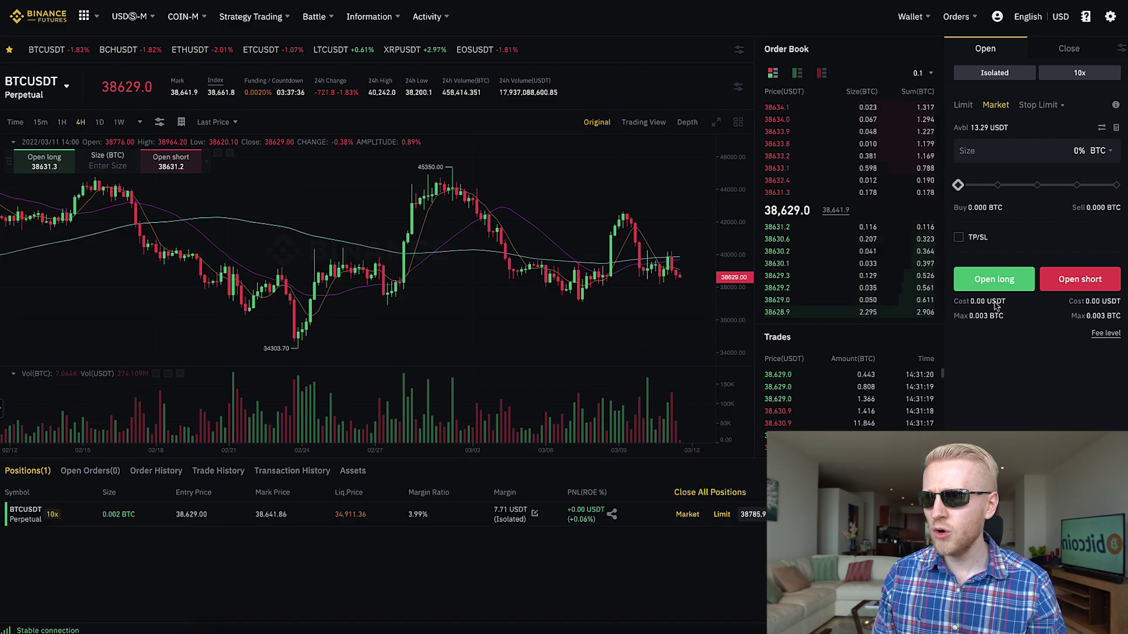
pyautogui.moveTo(959, 186)
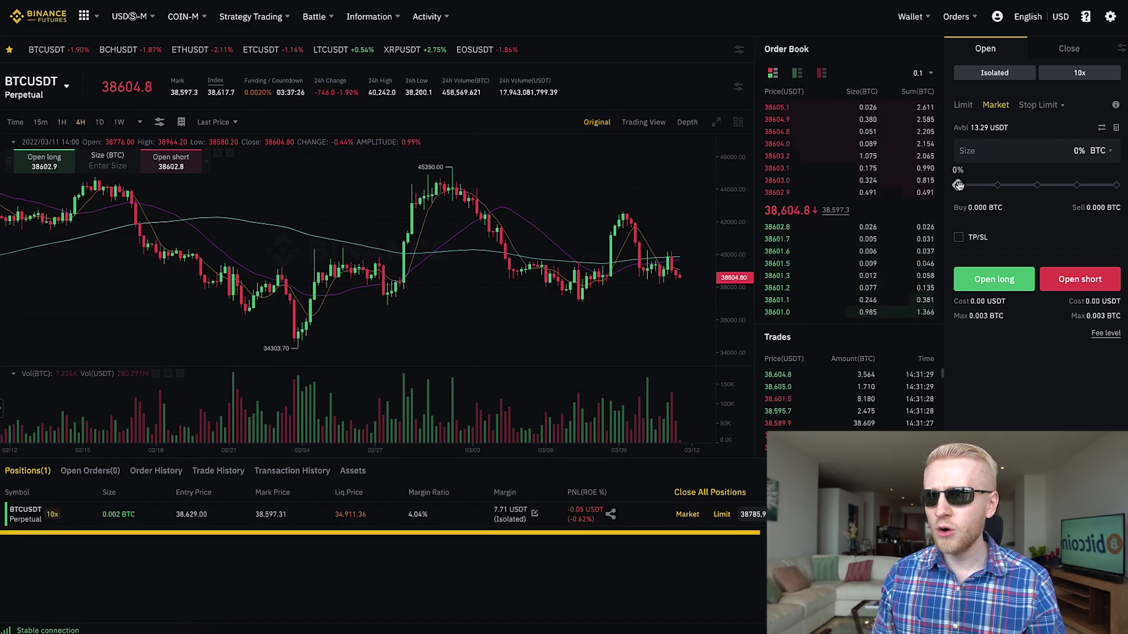
pyautogui.moveTo(979, 186); pyautogui.dragTo(1040, 185)
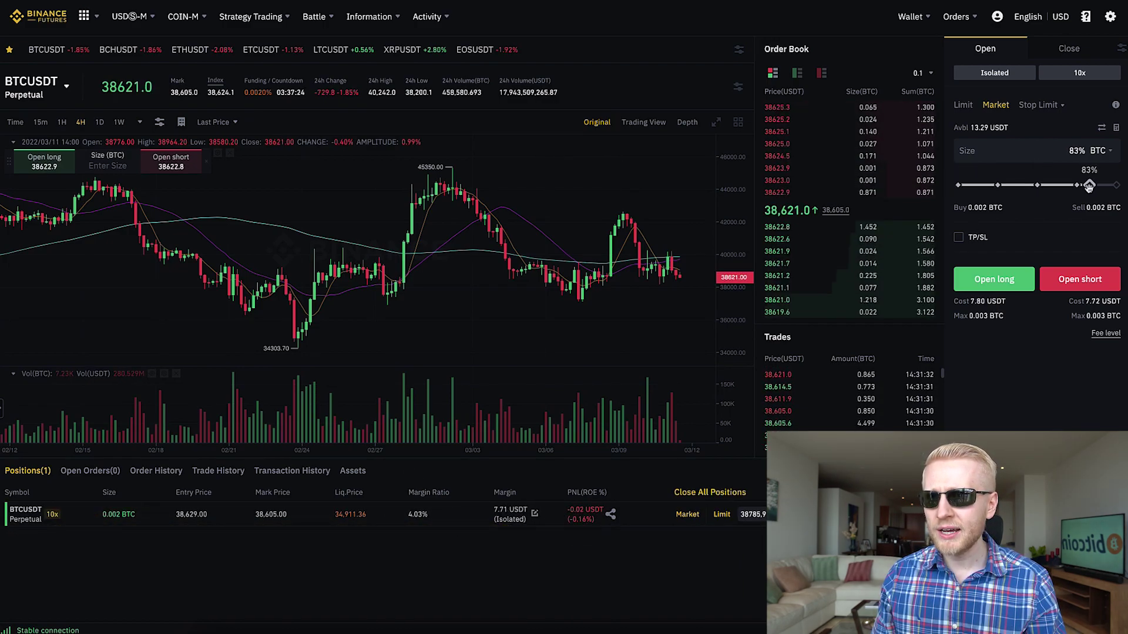
pyautogui.click(1076, 280)
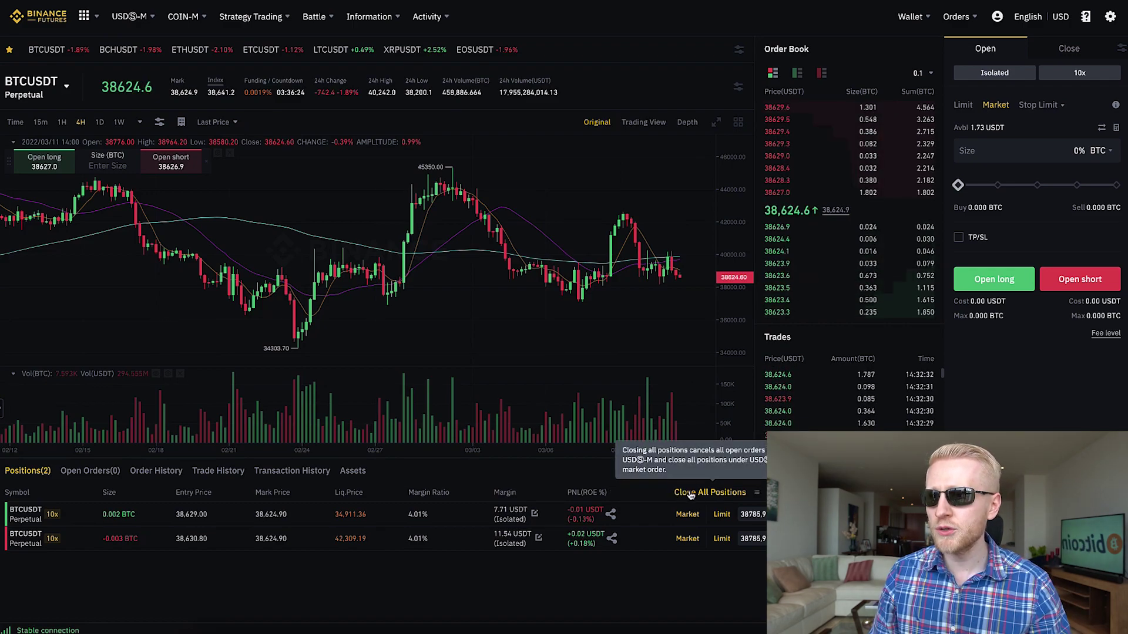
# Confirm Close All Positions for both BTCUSDT trades, then open the Binance Futures testnet result from Google
pyautogui.click(707, 493)
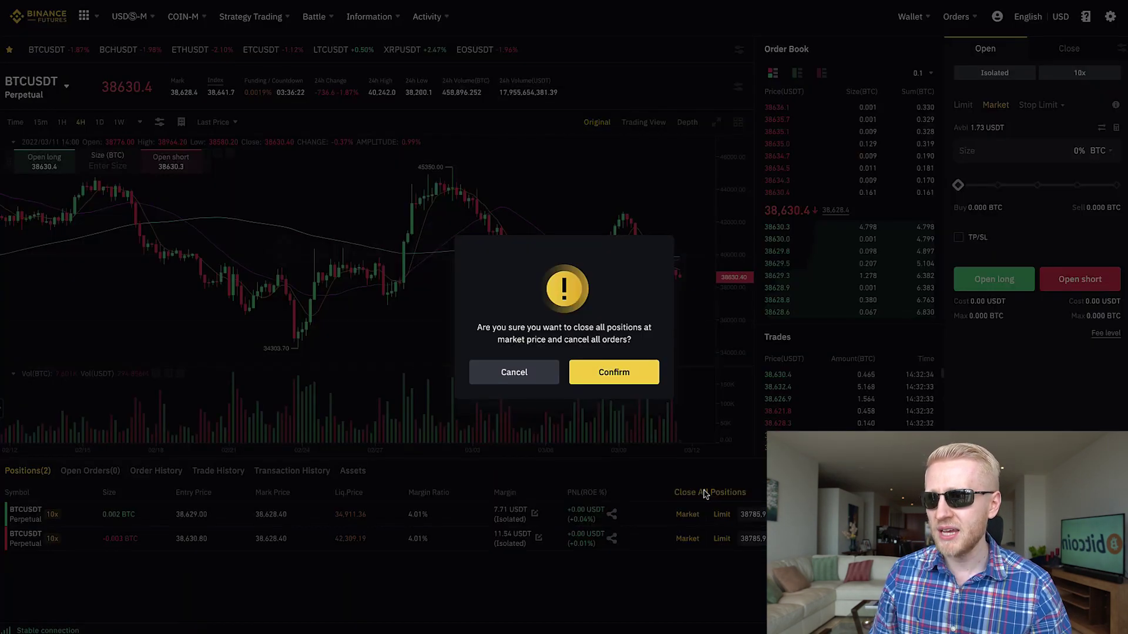
pyautogui.click(648, 387)
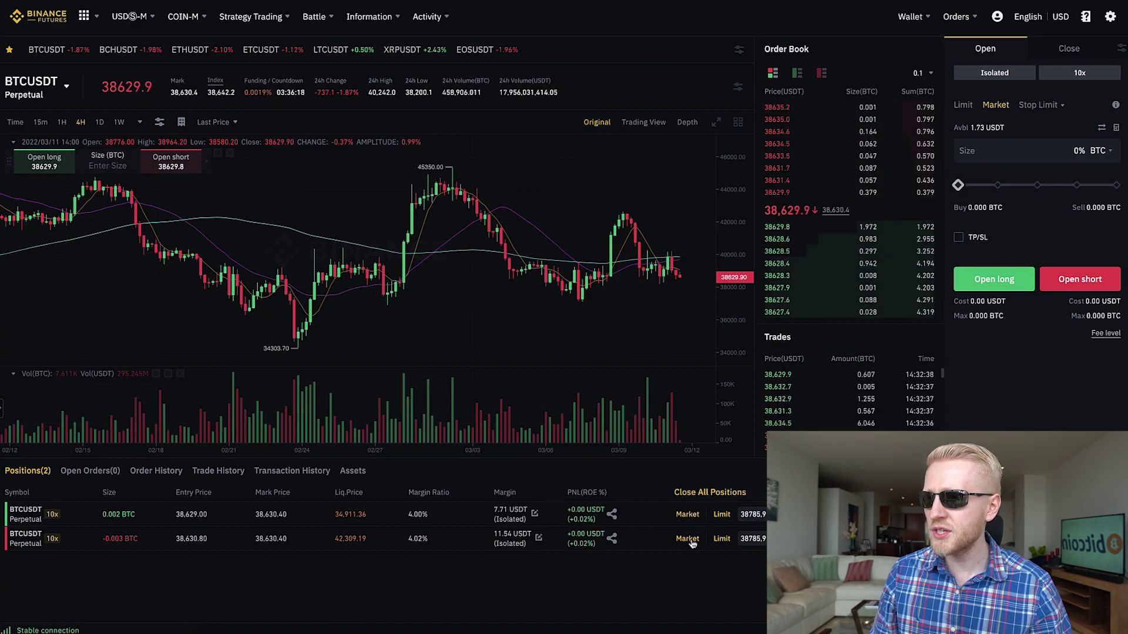
pyautogui.click(722, 497)
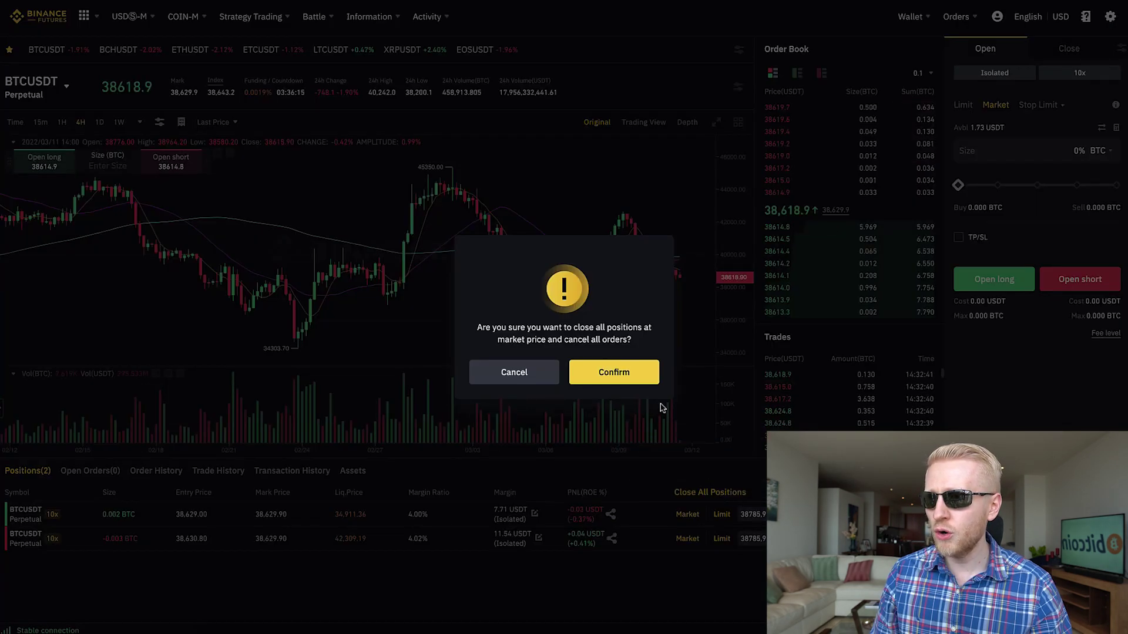
pyautogui.click(636, 383)
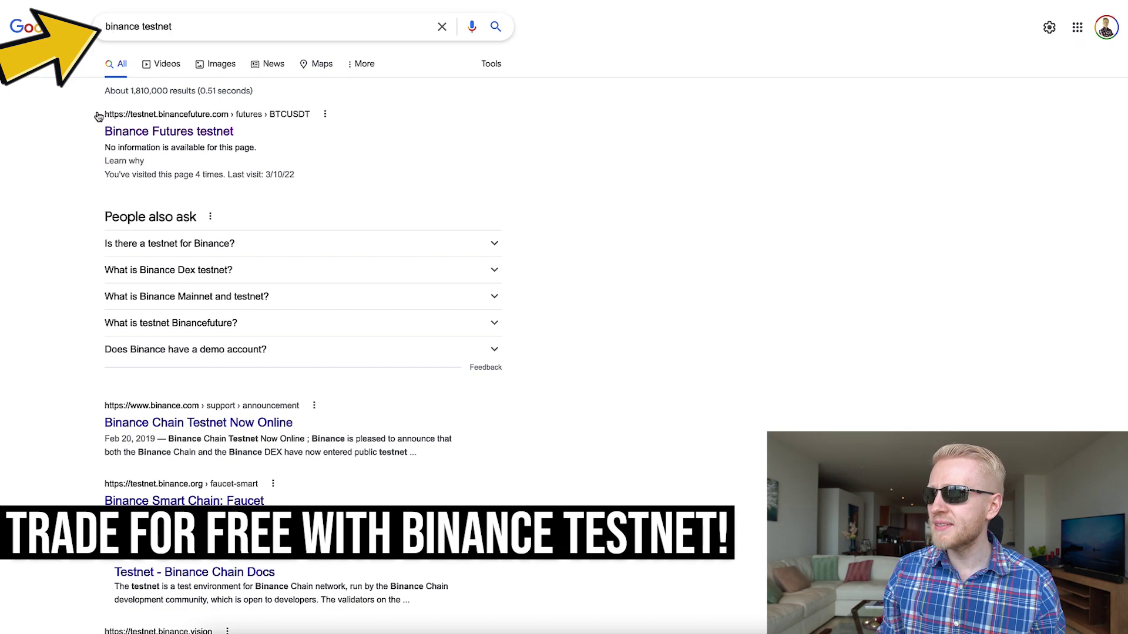
pyautogui.click(117, 133)
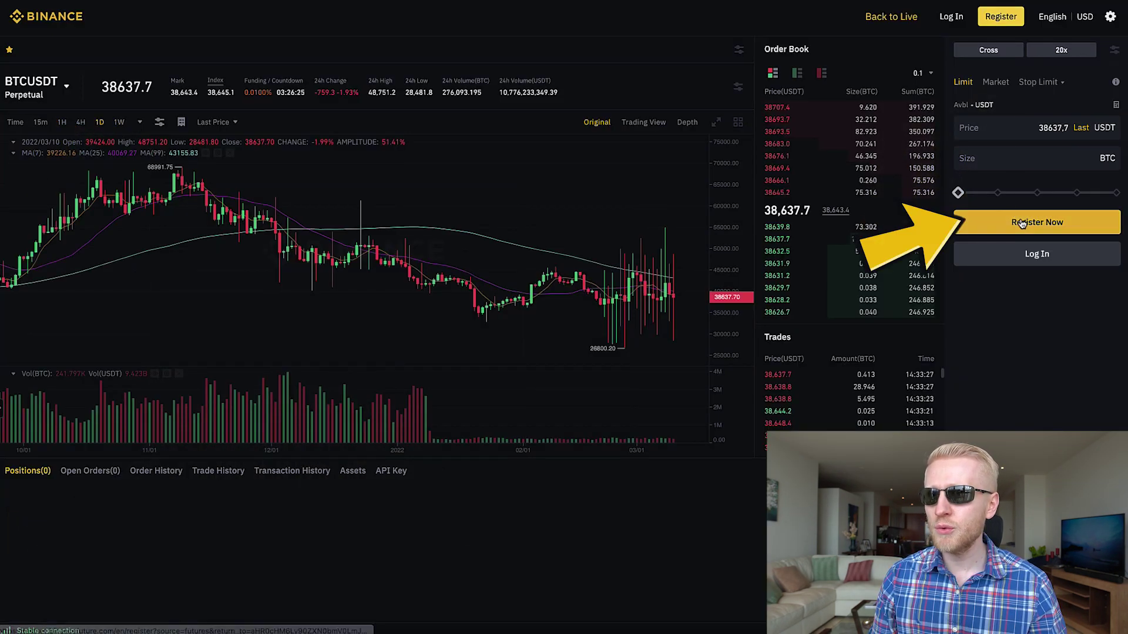
pyautogui.click(1023, 223)
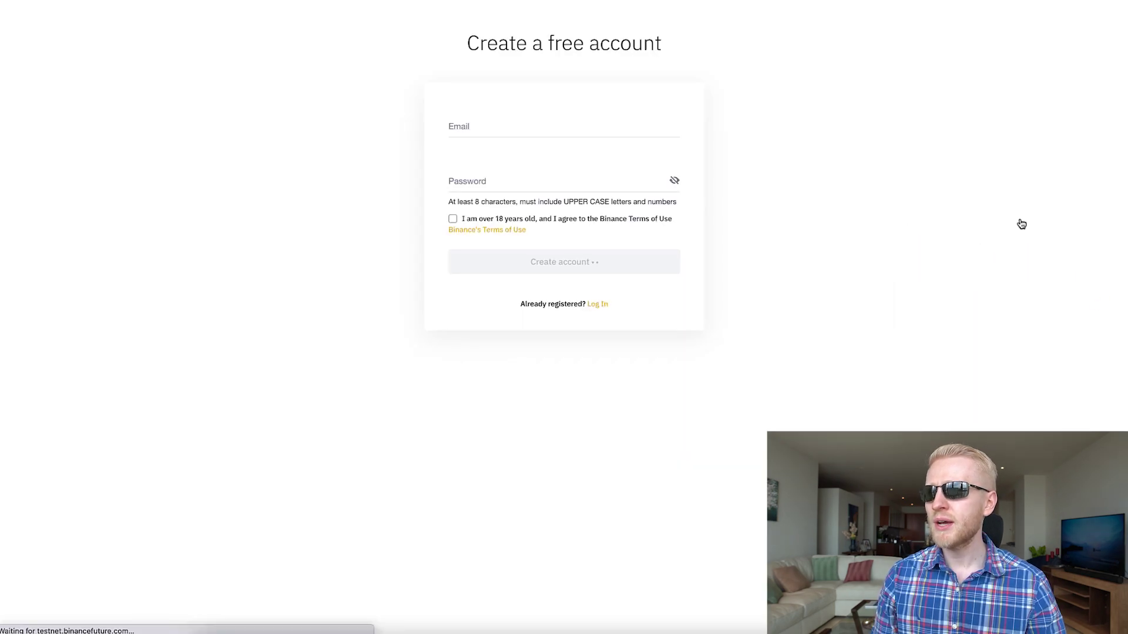
pyautogui.hscroll(-5, 491, 151)
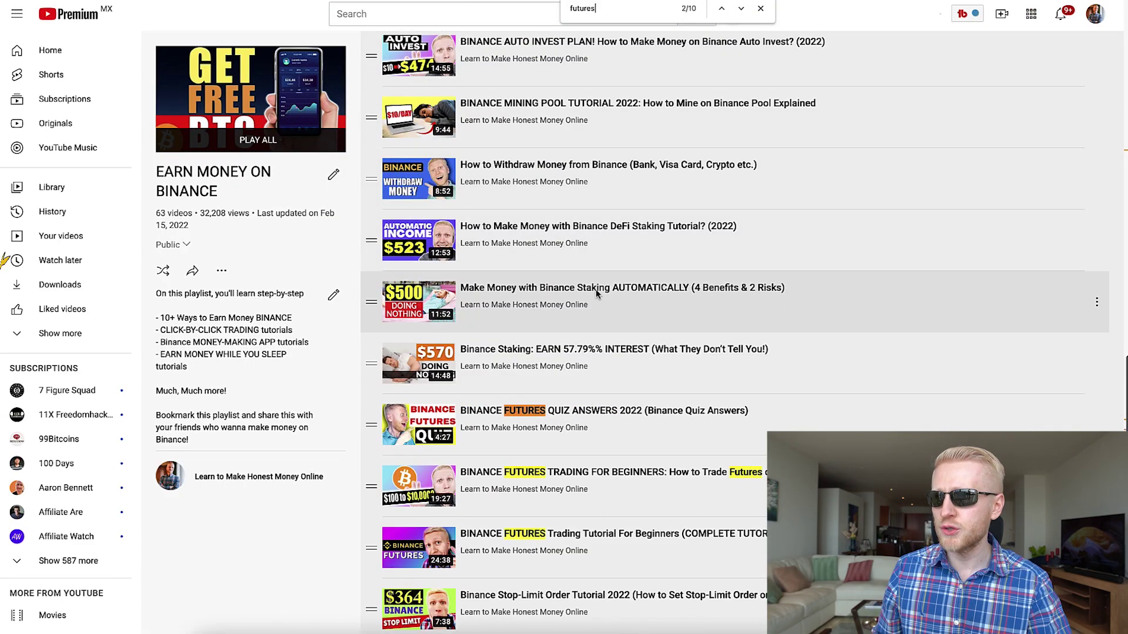
# Jump to the next 'futures' video match, then select the EARN MONEY ON BINANCE playlist title
pyautogui.click(741, 10)
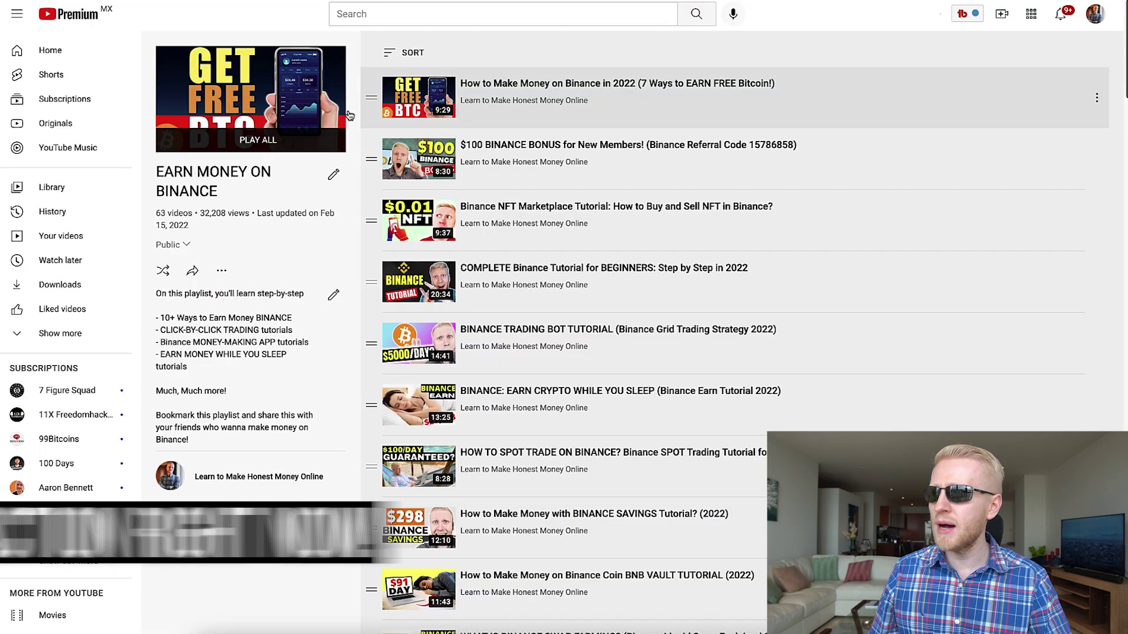
pyautogui.tripleClick(194, 184)
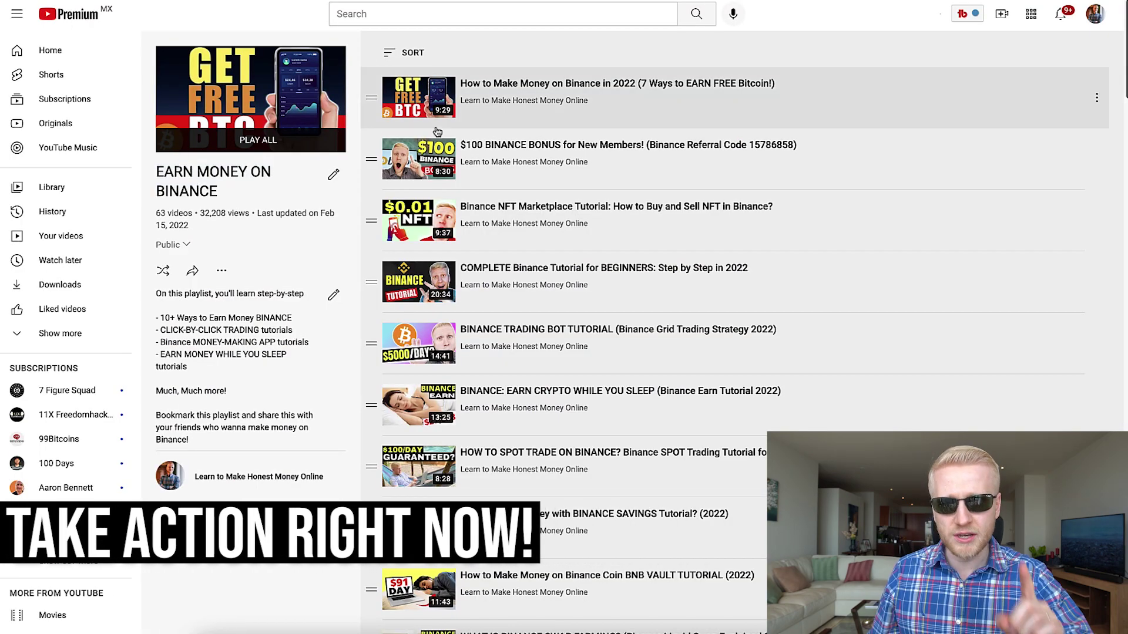